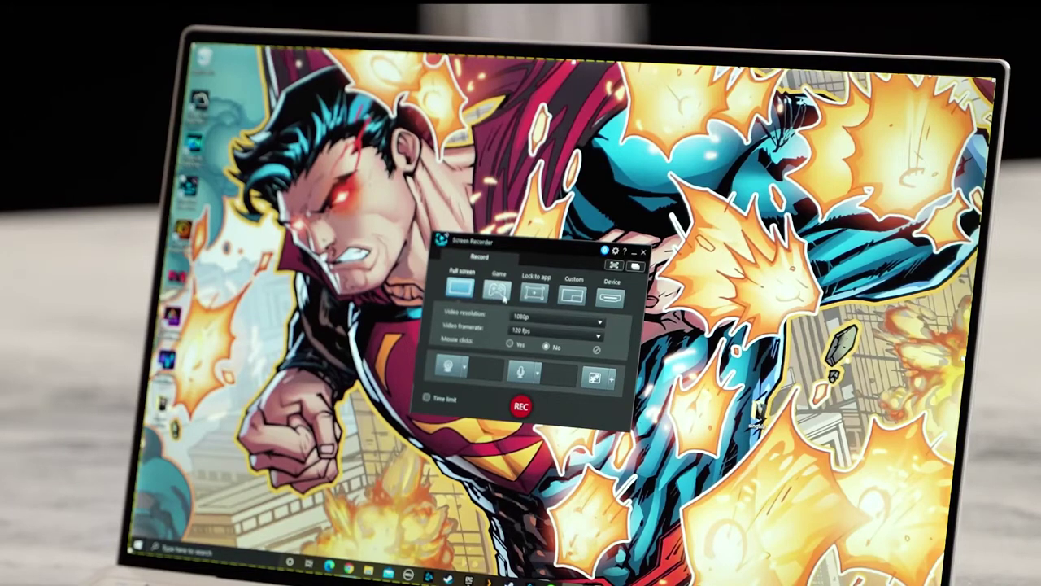
# Review the available frame rates, then start the 1080p screen recording countdown.
pyautogui.click(532, 332)
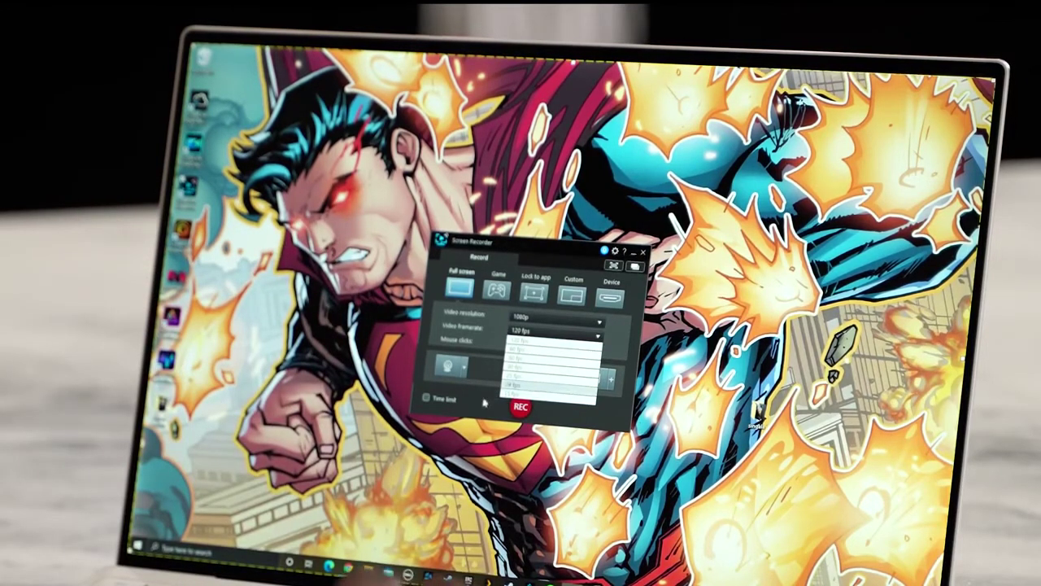
pyautogui.click(522, 406)
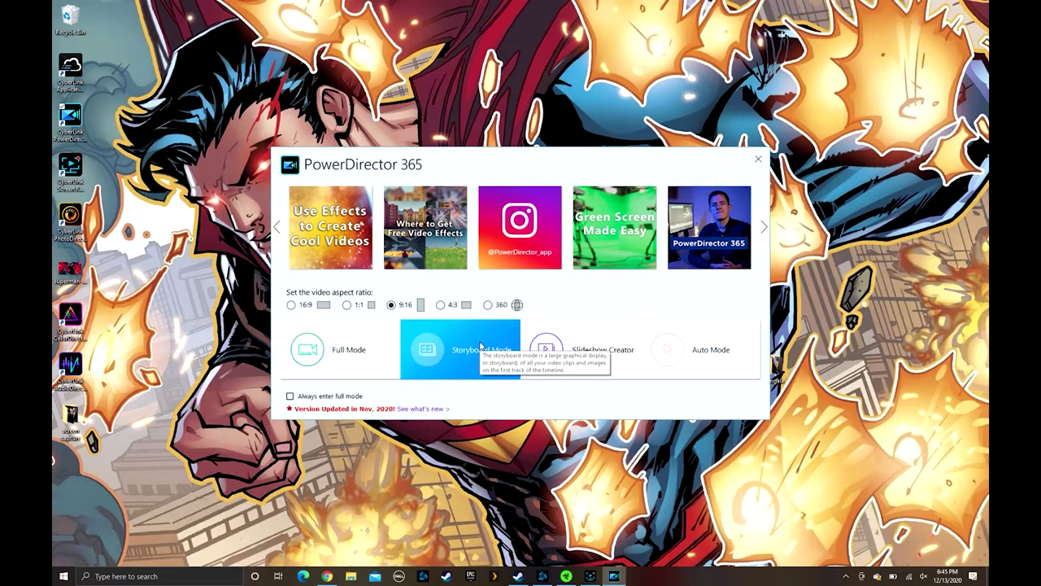
# Open a Full Mode project and switch its aspect ratio to 16:9.
pyautogui.click(341, 350)
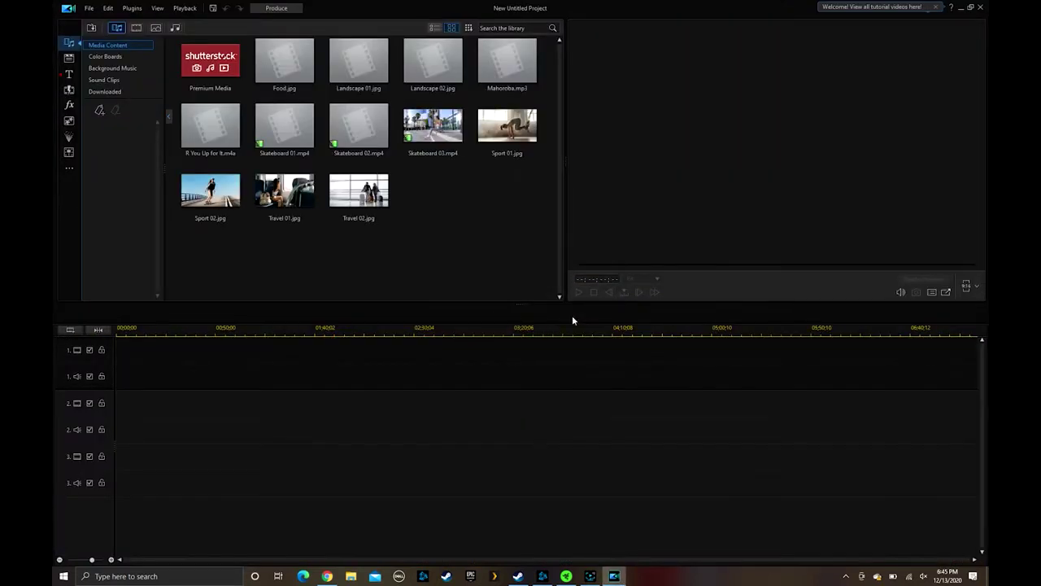
pyautogui.click(967, 291)
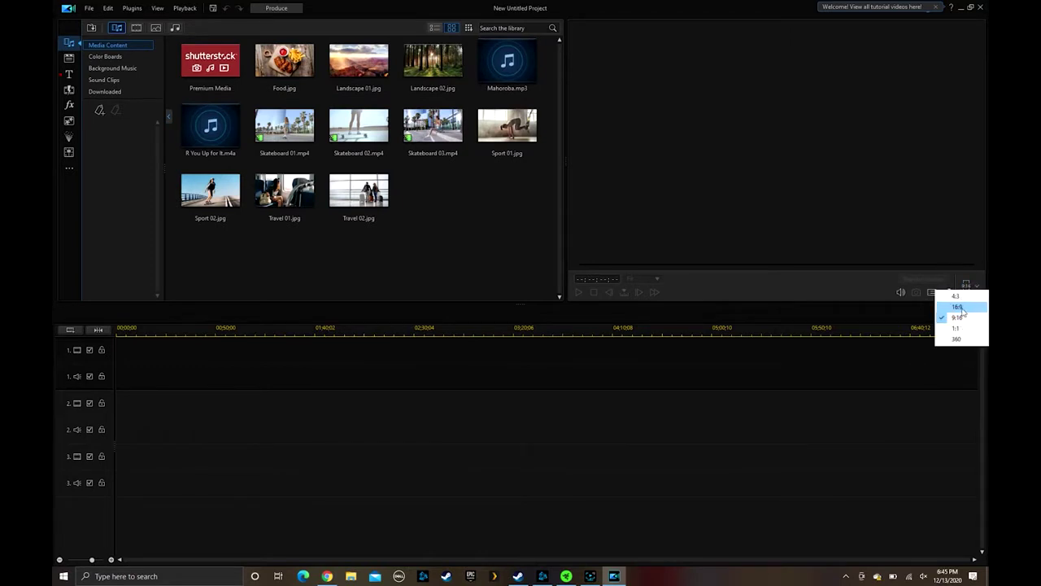
pyautogui.click(960, 306)
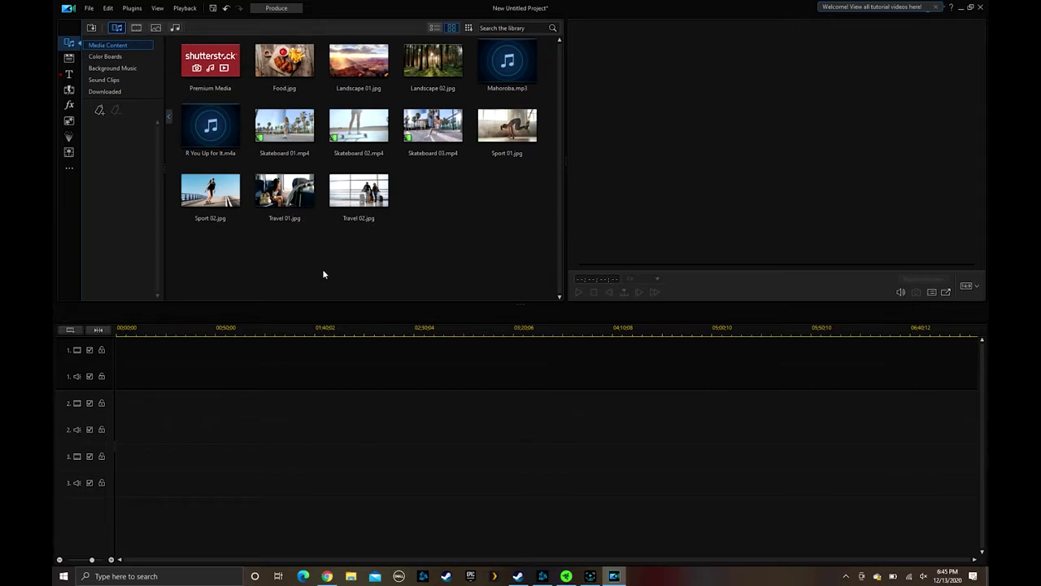
# Drag C1663 from the Desktop singala folder into PowerDirector's media library.
pyautogui.click(351, 576)
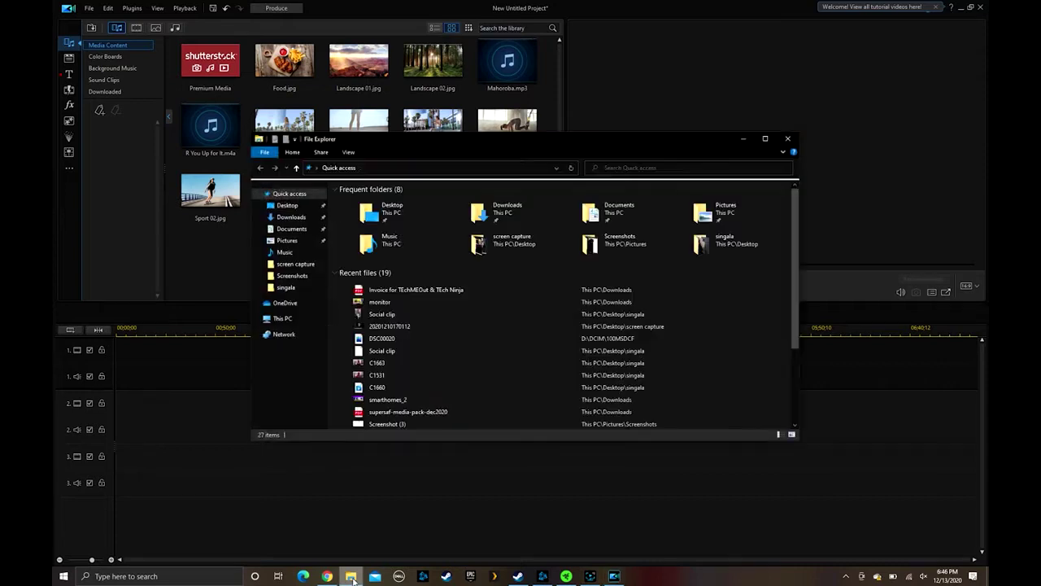
pyautogui.doubleClick(398, 218)
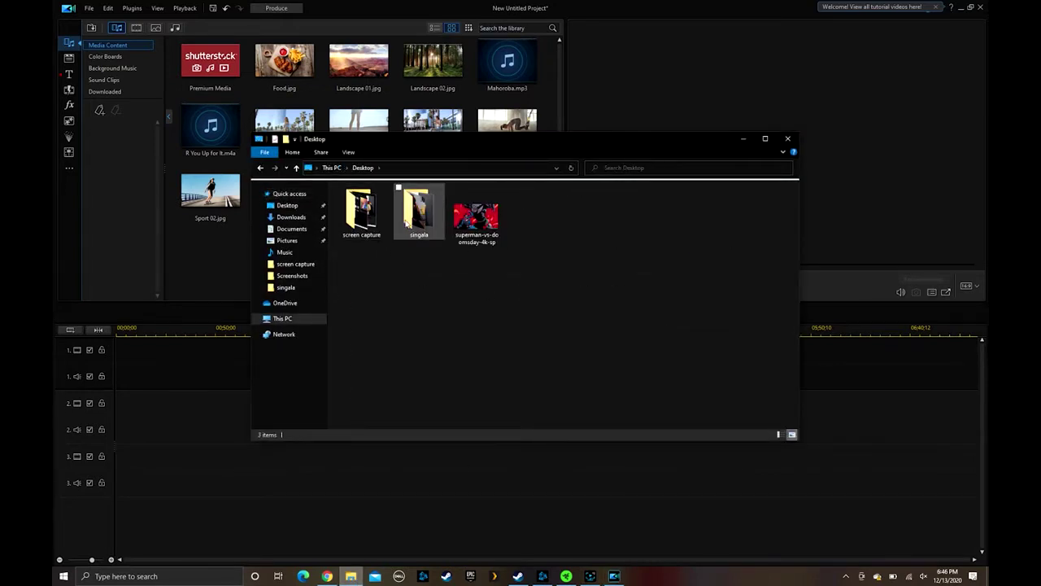
pyautogui.doubleClick(419, 215)
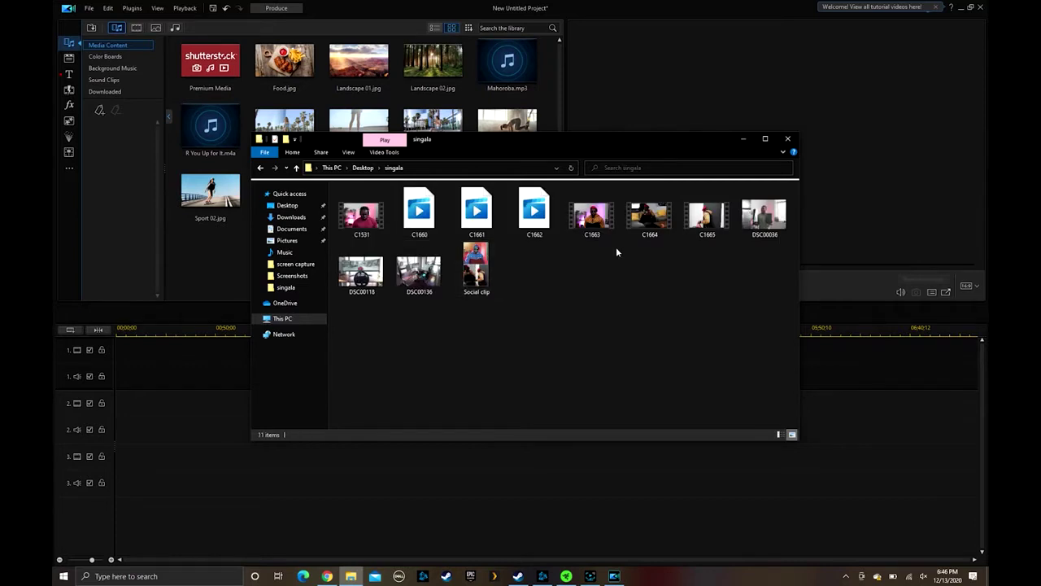
pyautogui.click(587, 226)
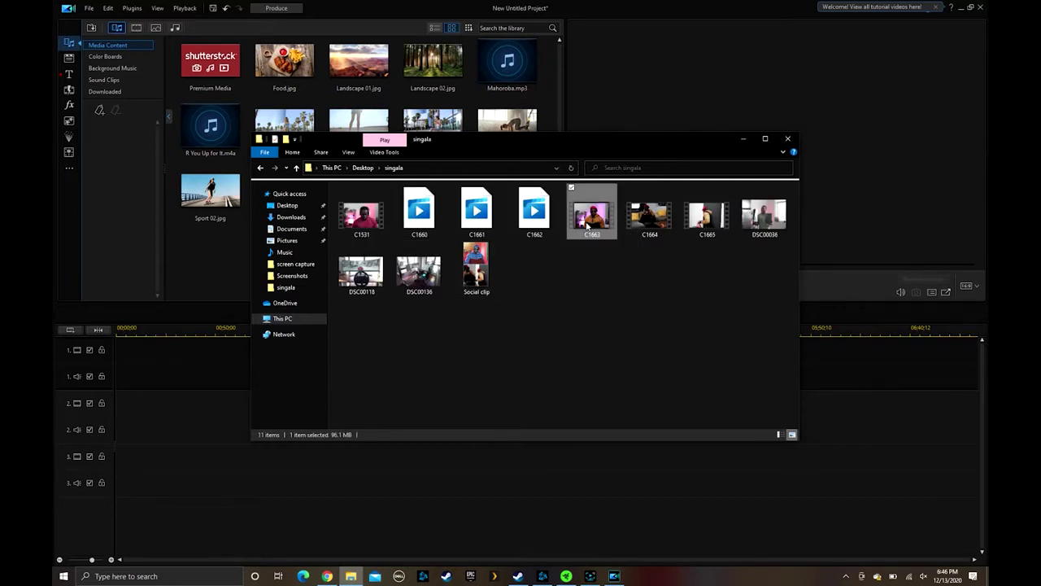
pyautogui.moveTo(587, 225); pyautogui.dragTo(214, 273)
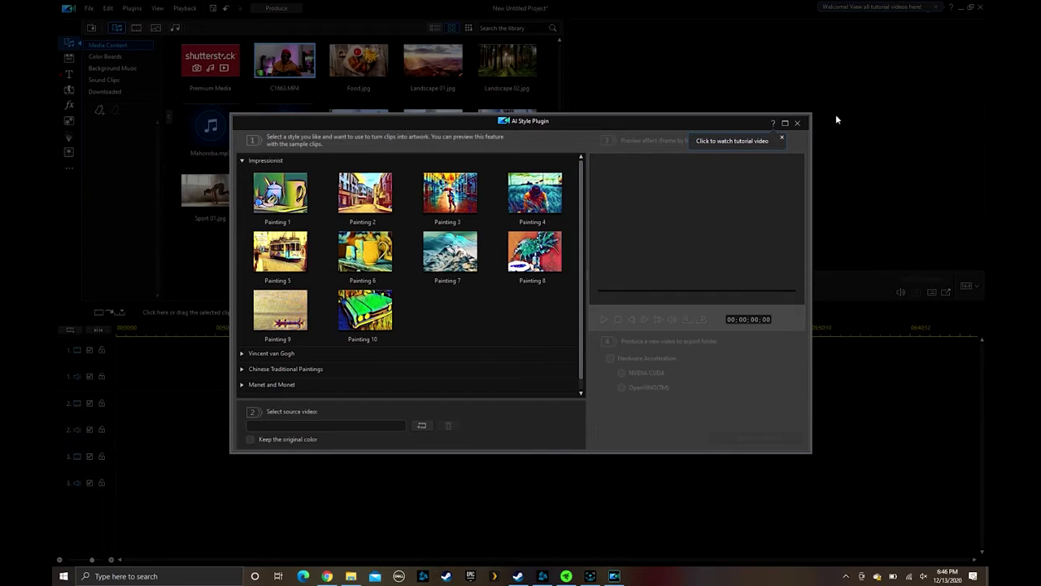
# Reopen the AI Style Plugin and select the Painting 5 style.
pyautogui.click(798, 122)
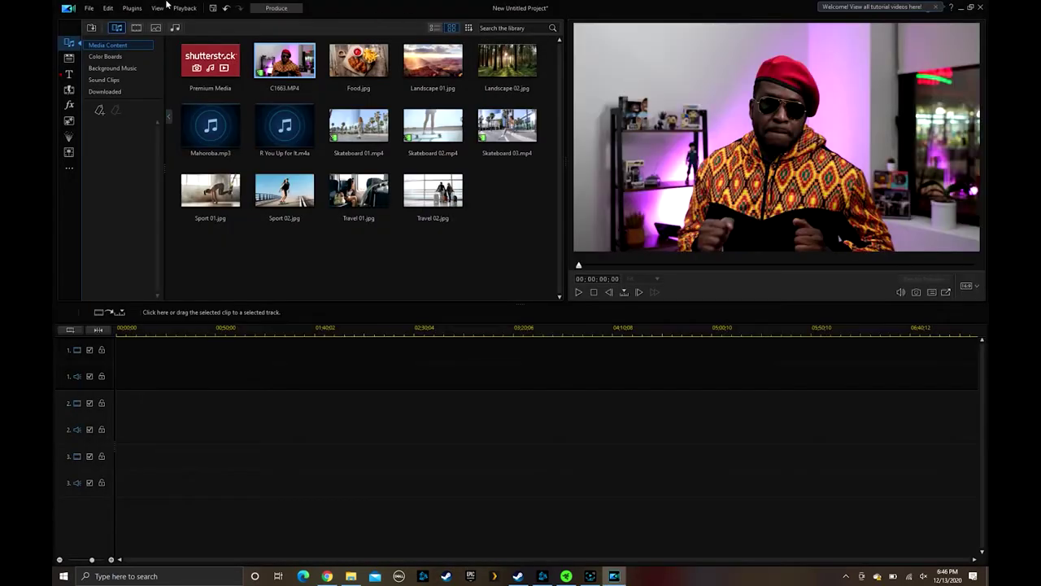
pyautogui.click(132, 8)
pyautogui.moveTo(143, 131)
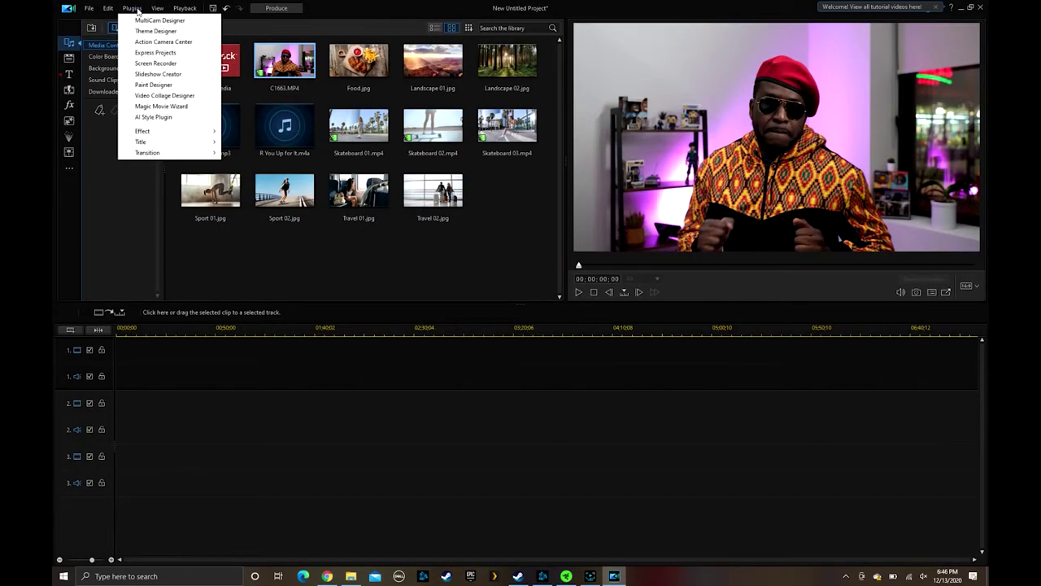
pyautogui.click(153, 116)
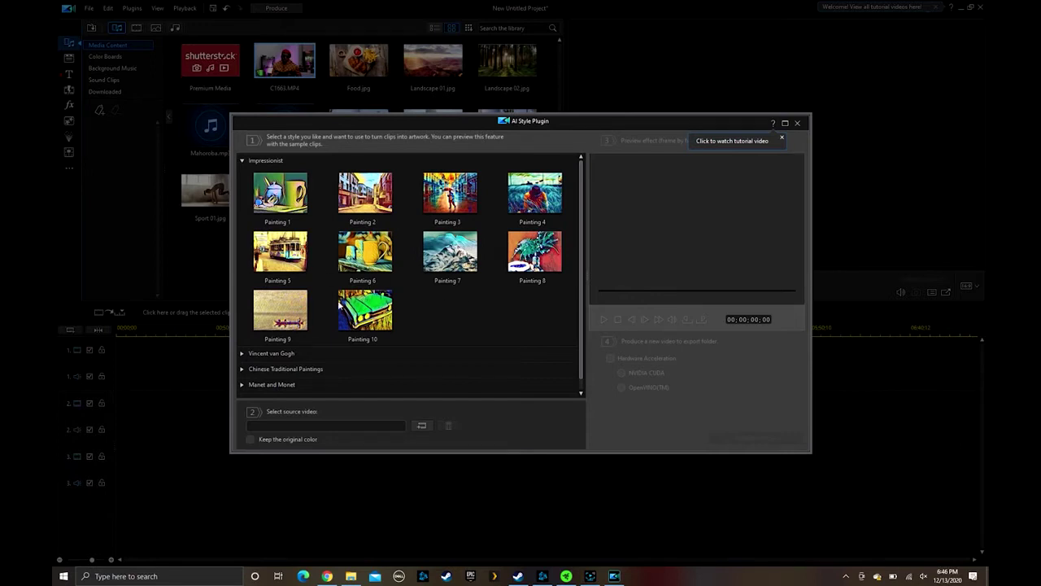
pyautogui.click(281, 252)
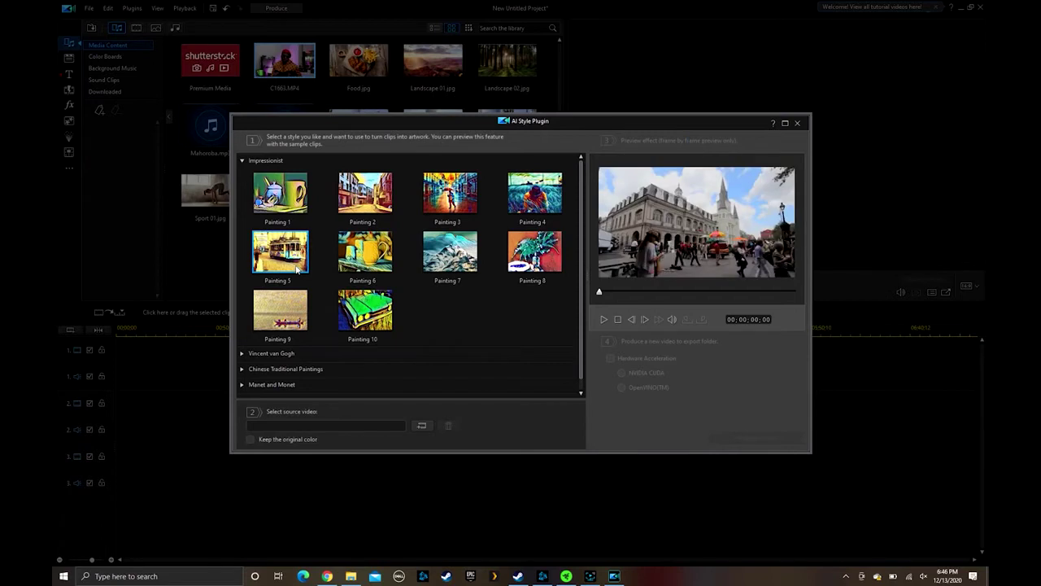
# Import C1663.MP4 from the Media Room as the source video.
pyautogui.click(423, 427)
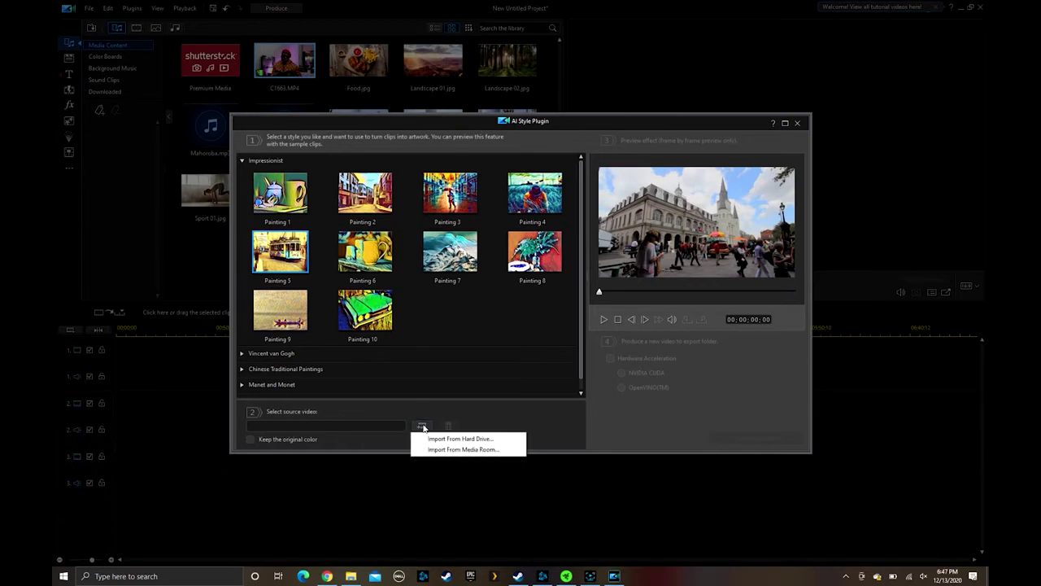
pyautogui.click(470, 450)
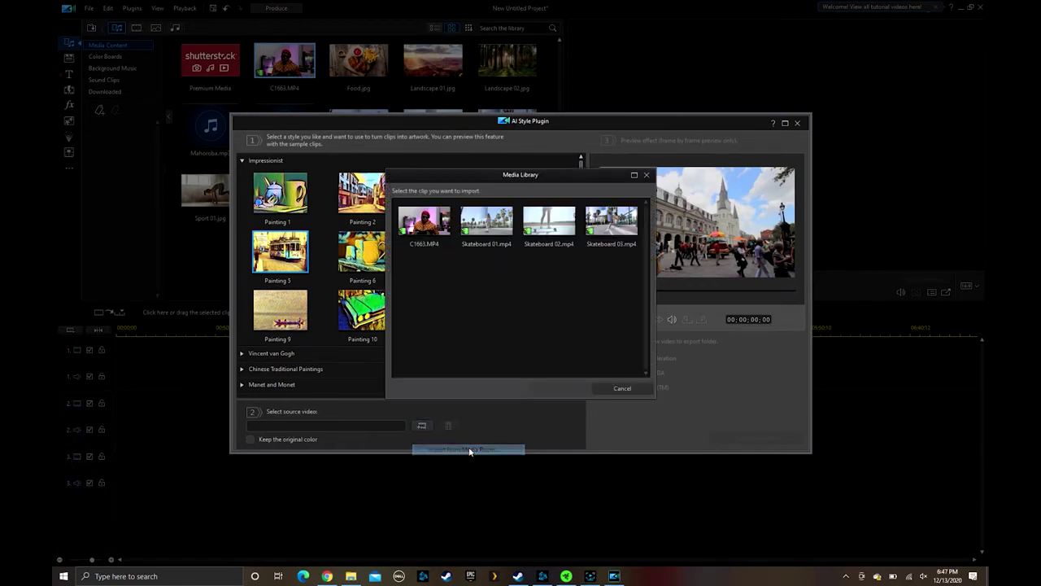
pyautogui.click(424, 227)
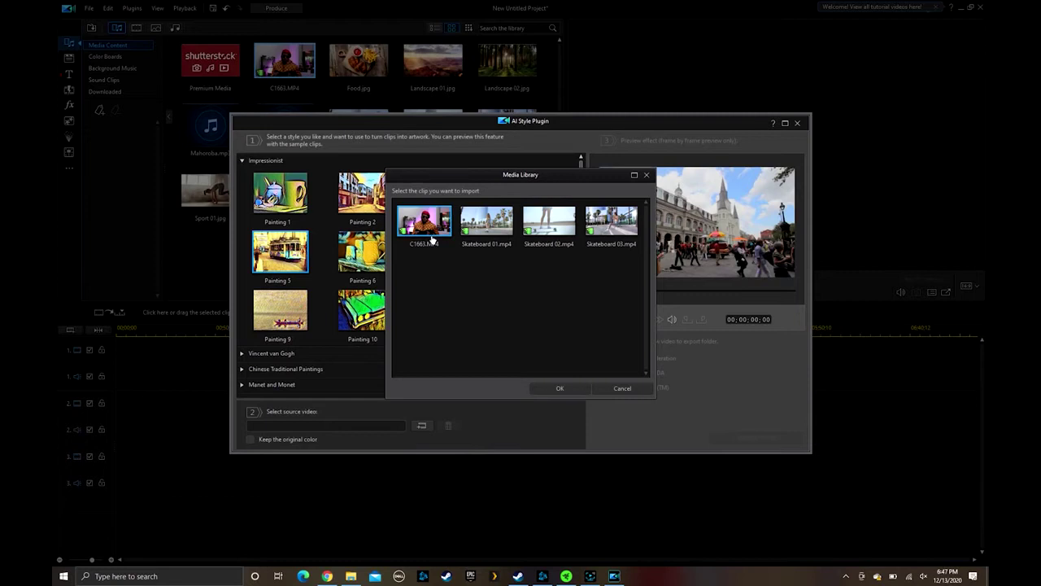
pyautogui.click(560, 388)
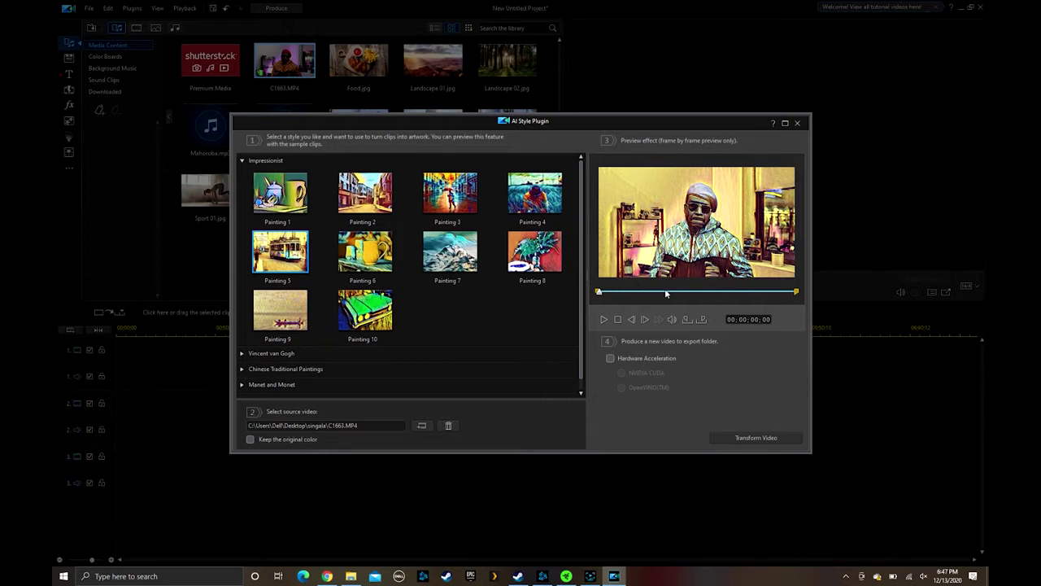
# Apply Painting 8 to C1663, preview a later frame, and render C1663_1.mp4.
pyautogui.click(533, 252)
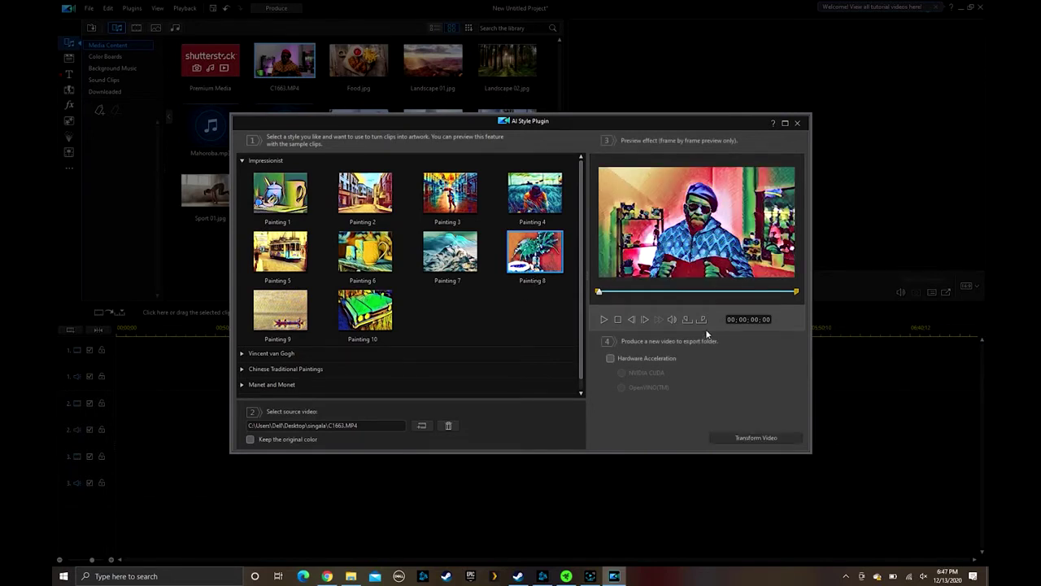
pyautogui.click(626, 291)
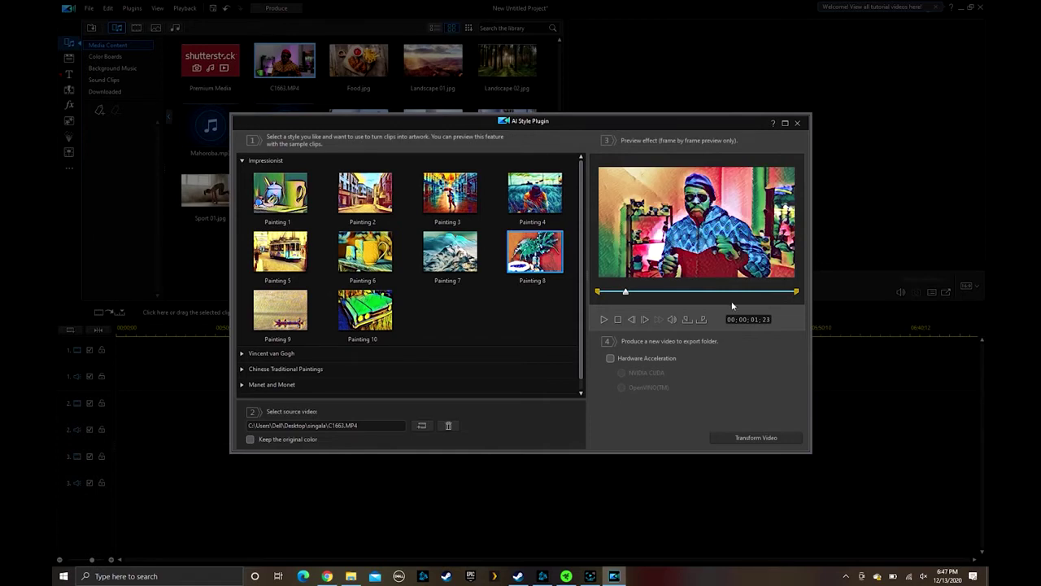
pyautogui.click(763, 442)
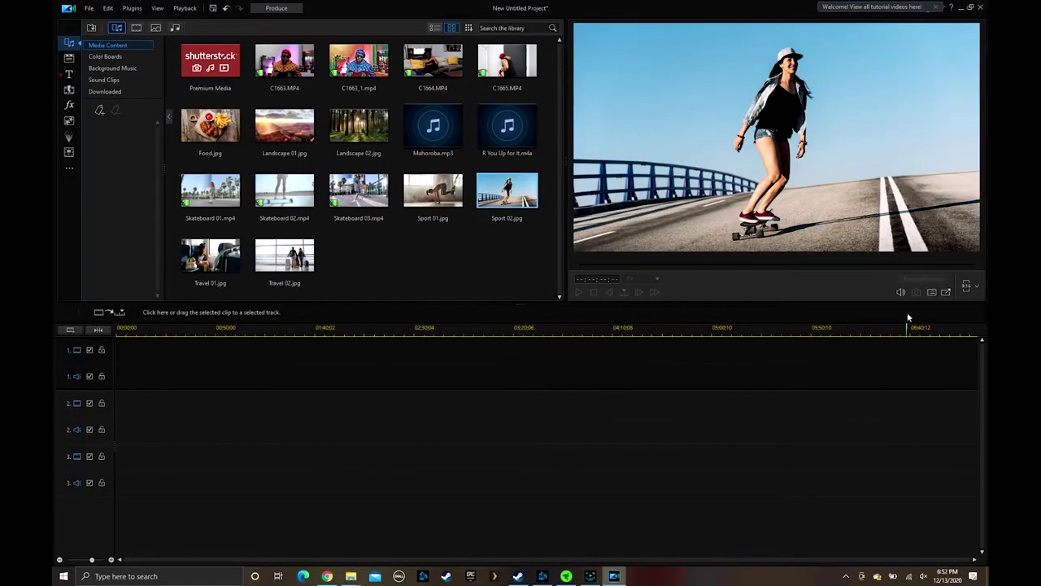
# In Video Collage Designer, choose the one-over-two layout and drop C1663_1.mp4 on top.
pyautogui.click(133, 8)
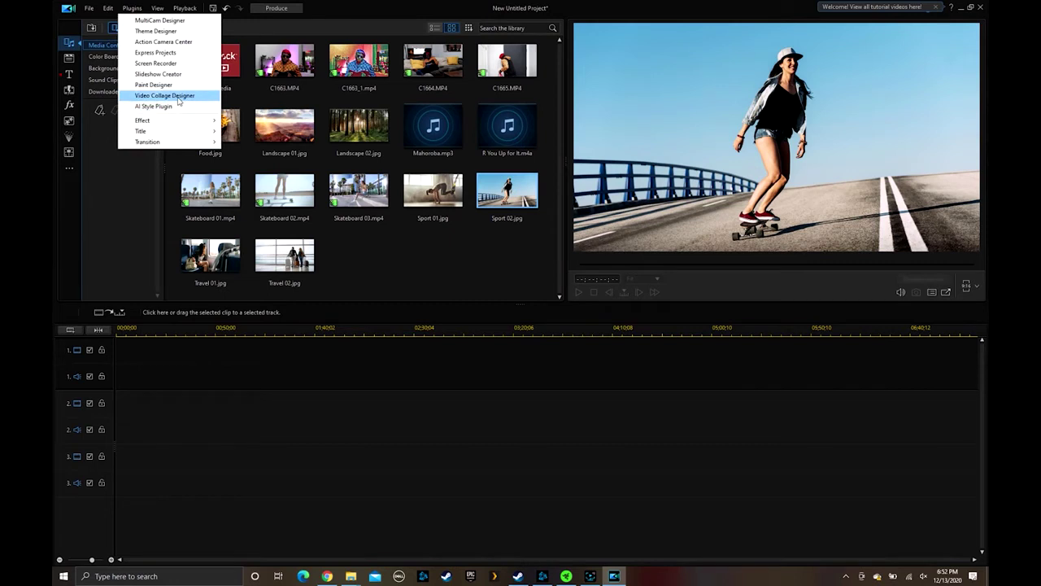
pyautogui.click(165, 95)
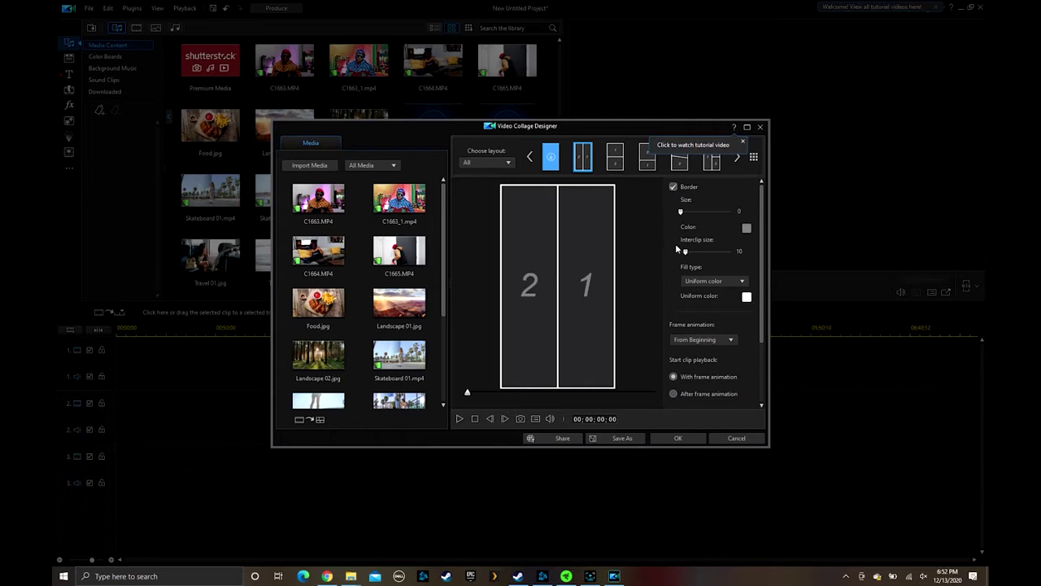
pyautogui.click(713, 157)
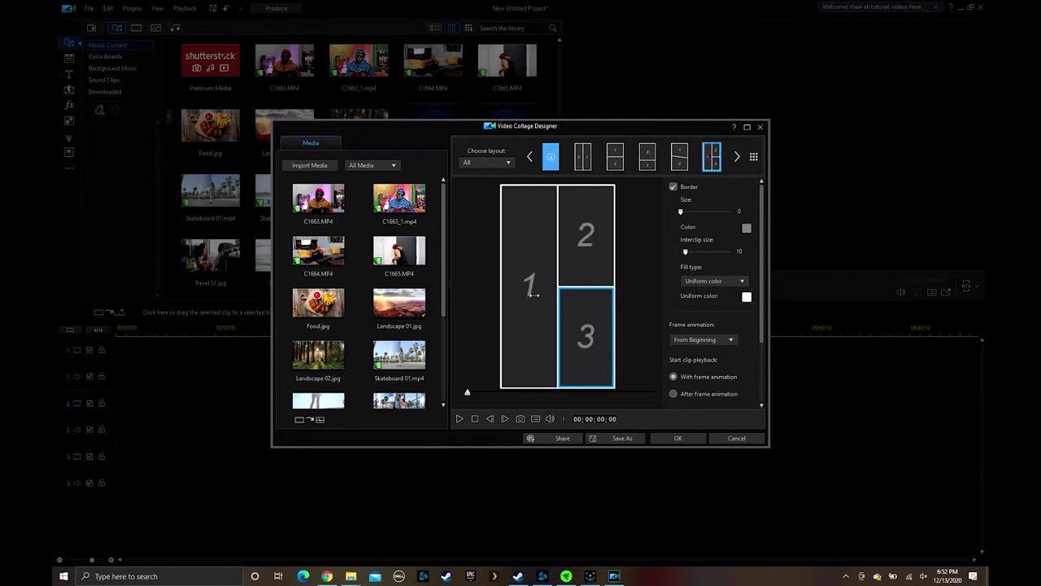
pyautogui.click(737, 157)
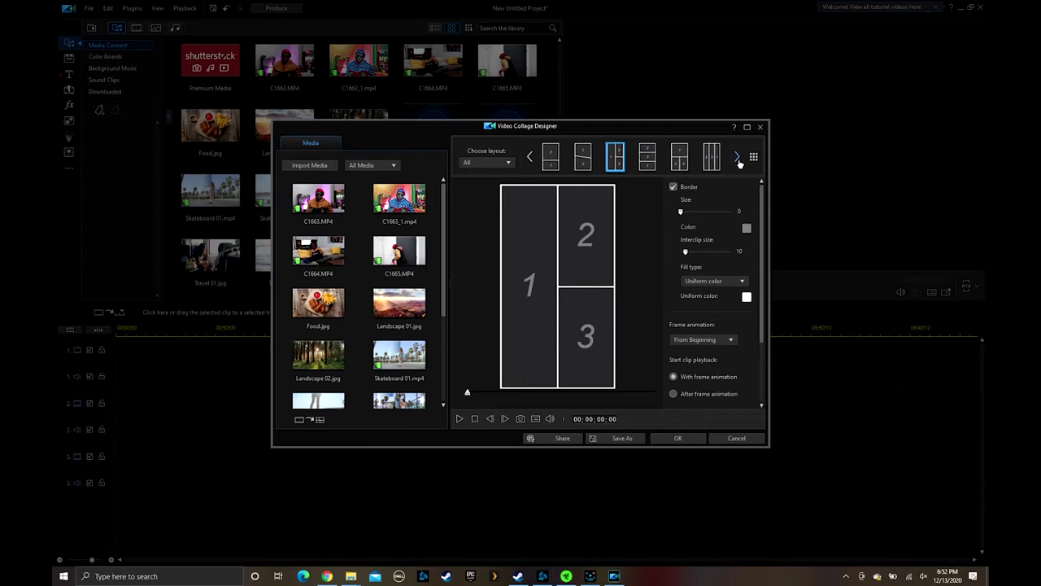
pyautogui.click(680, 157)
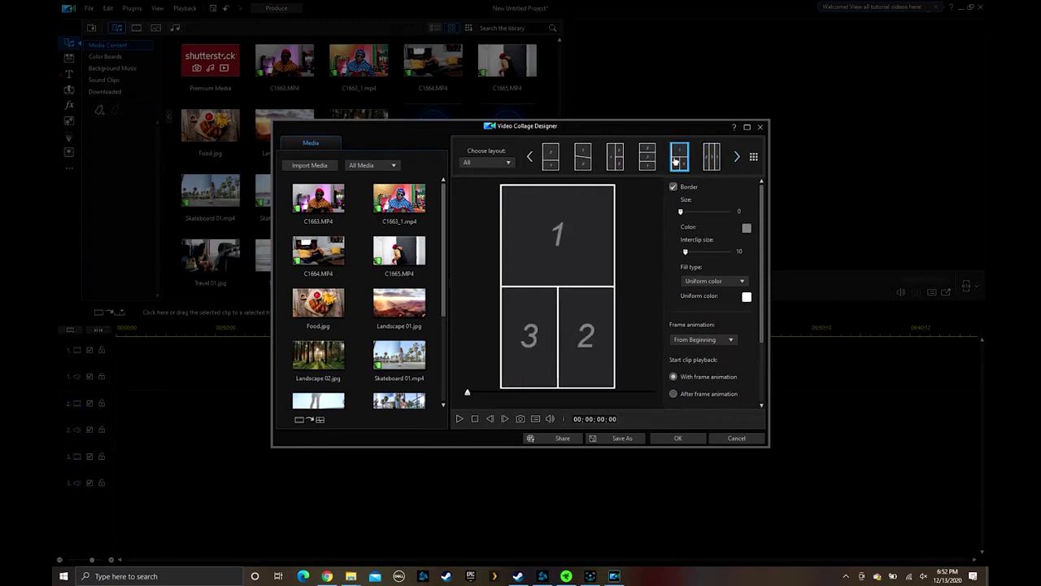
pyautogui.moveTo(398, 199); pyautogui.dragTo(550, 254)
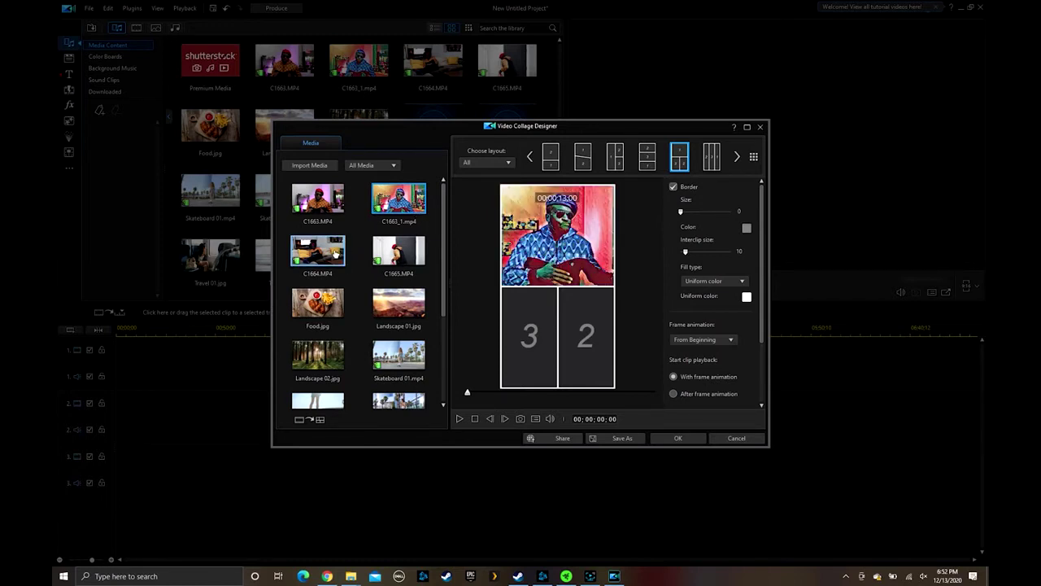
# Fill the bottom panels with C1664.MP4 and C1665.MP4, keeping no outer border.
pyautogui.moveTo(318, 251); pyautogui.dragTo(530, 334)
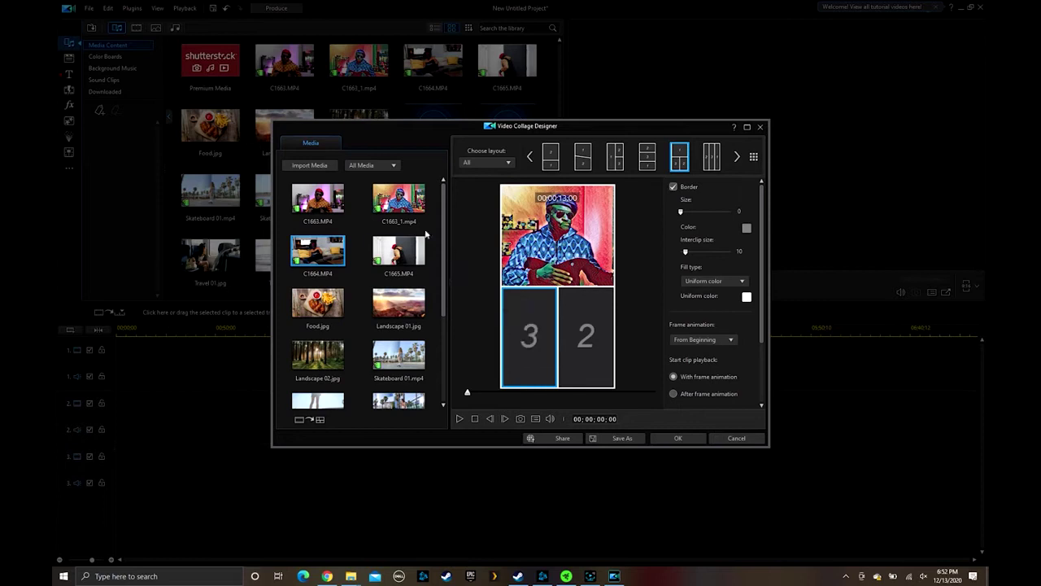
pyautogui.moveTo(398, 252)
pyautogui.mouseDown()
pyautogui.moveTo(505, 312)
pyautogui.moveTo(586, 337)
pyautogui.mouseUp()
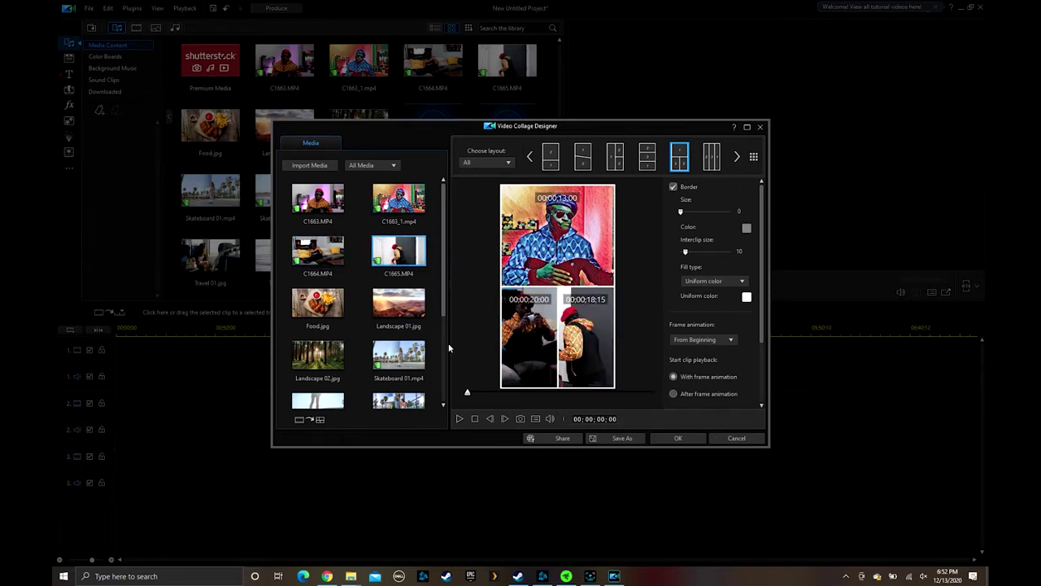
pyautogui.moveTo(529, 337)
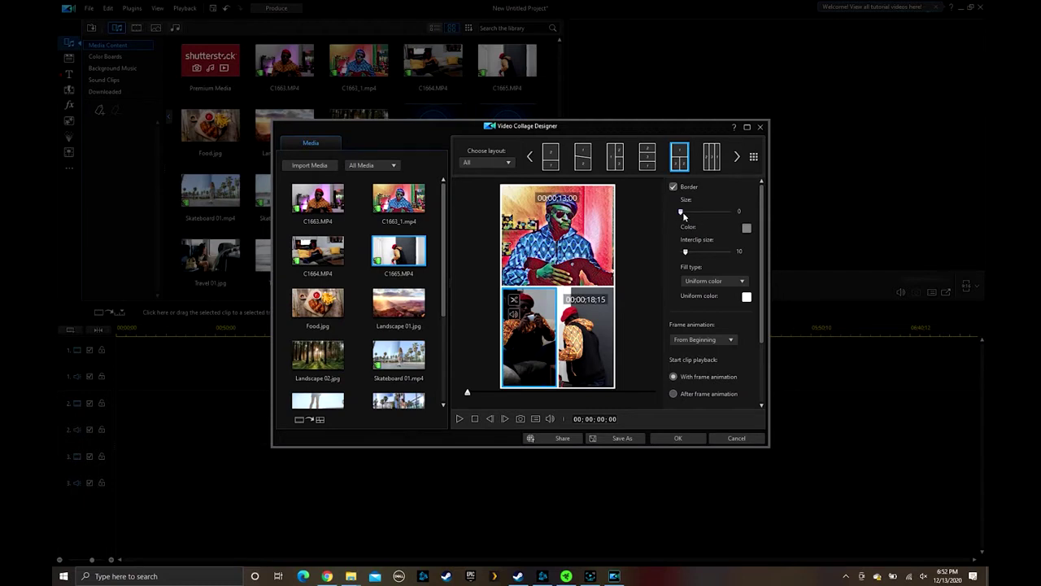
pyautogui.moveTo(682, 211); pyautogui.dragTo(680, 211)
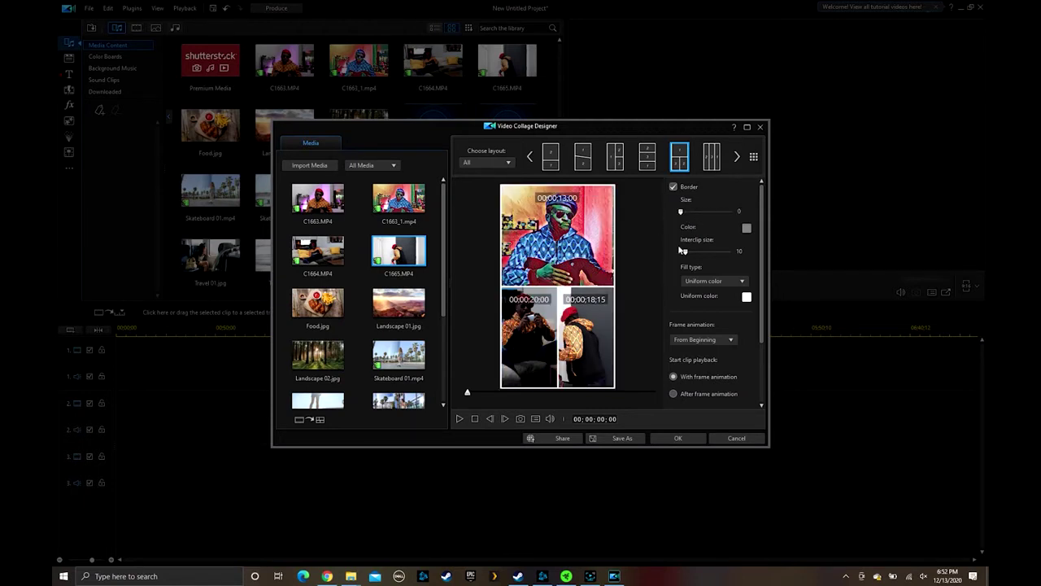
# Remove the gaps between panels, preview the collage, and add it to the timeline.
pyautogui.moveTo(685, 251)
pyautogui.mouseDown()
pyautogui.moveTo(717, 252)
pyautogui.moveTo(680, 252)
pyautogui.mouseUp()
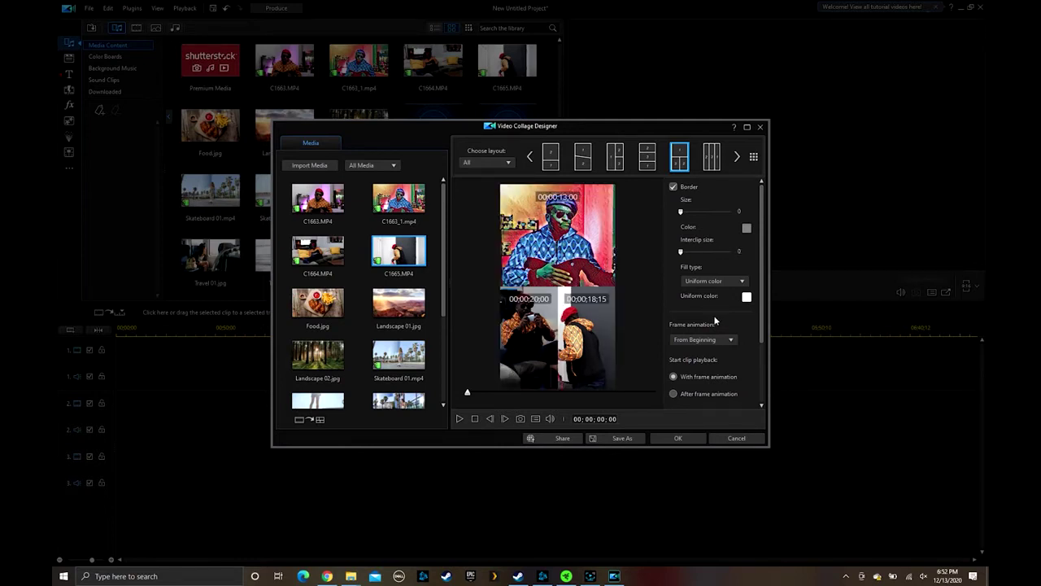
pyautogui.scroll(-4, 757, 333)
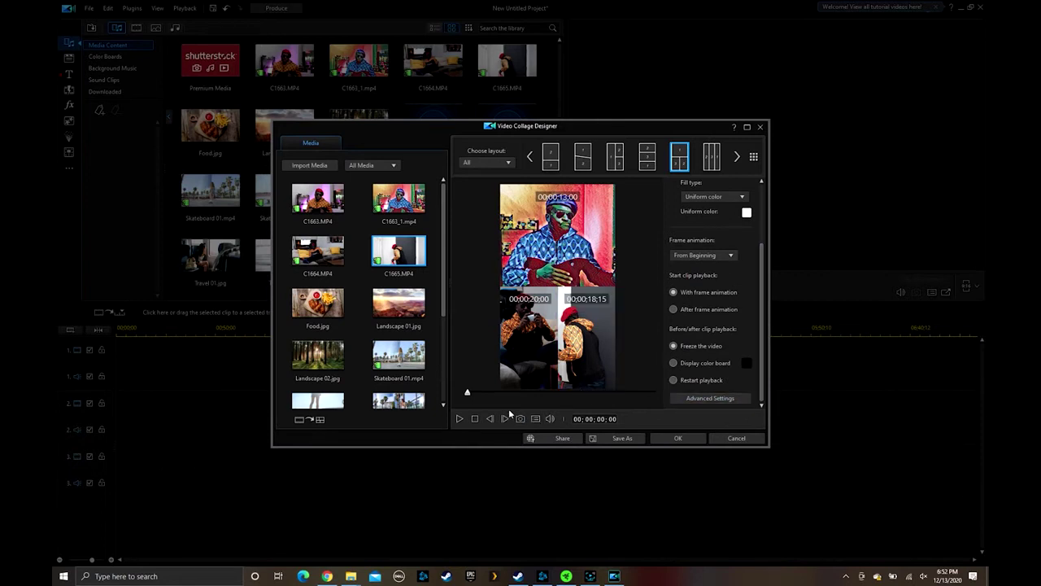
pyautogui.click(460, 420)
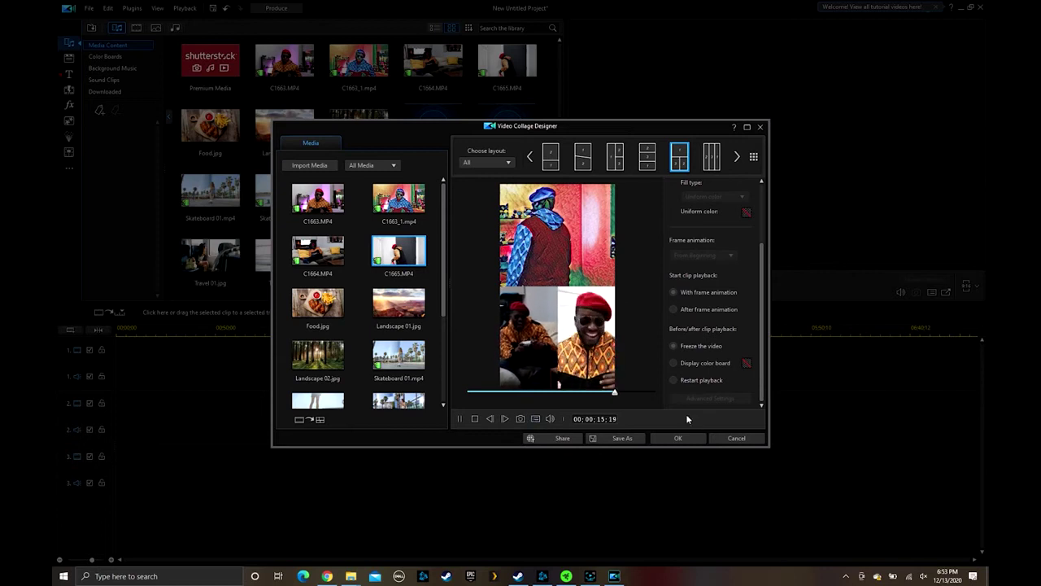
pyautogui.click(676, 439)
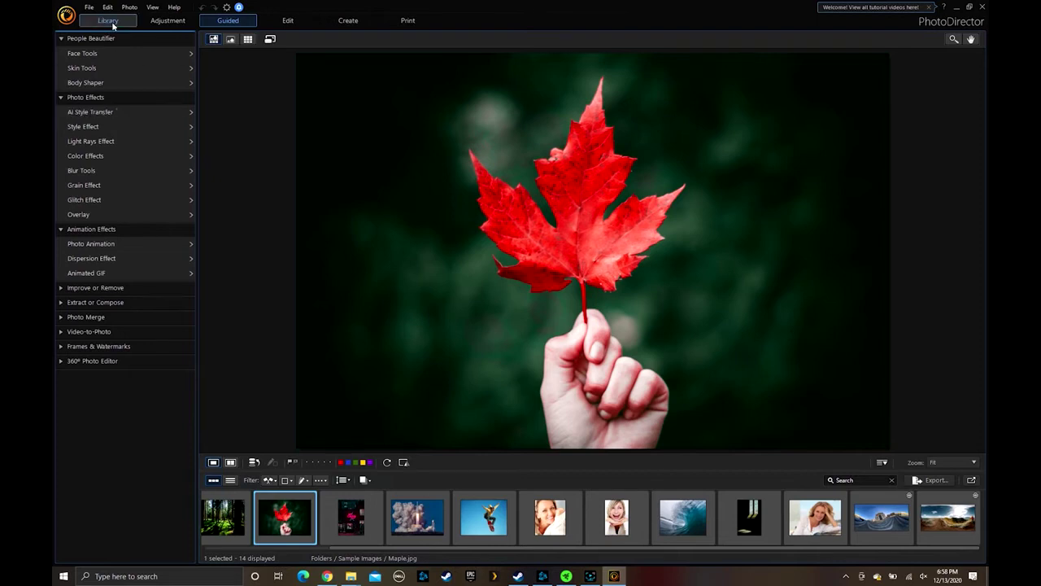
pyautogui.click(166, 20)
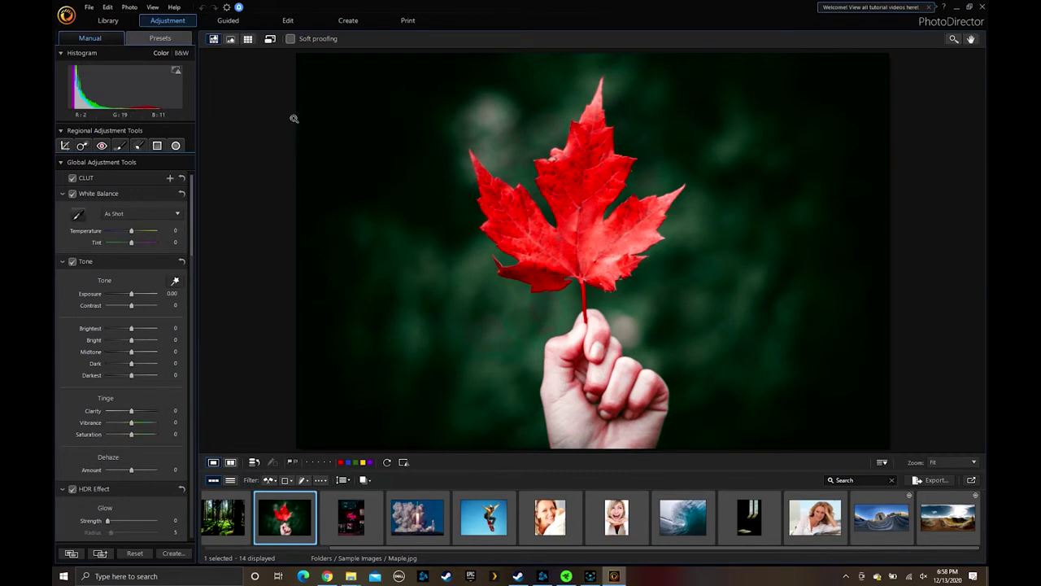
pyautogui.click(288, 20)
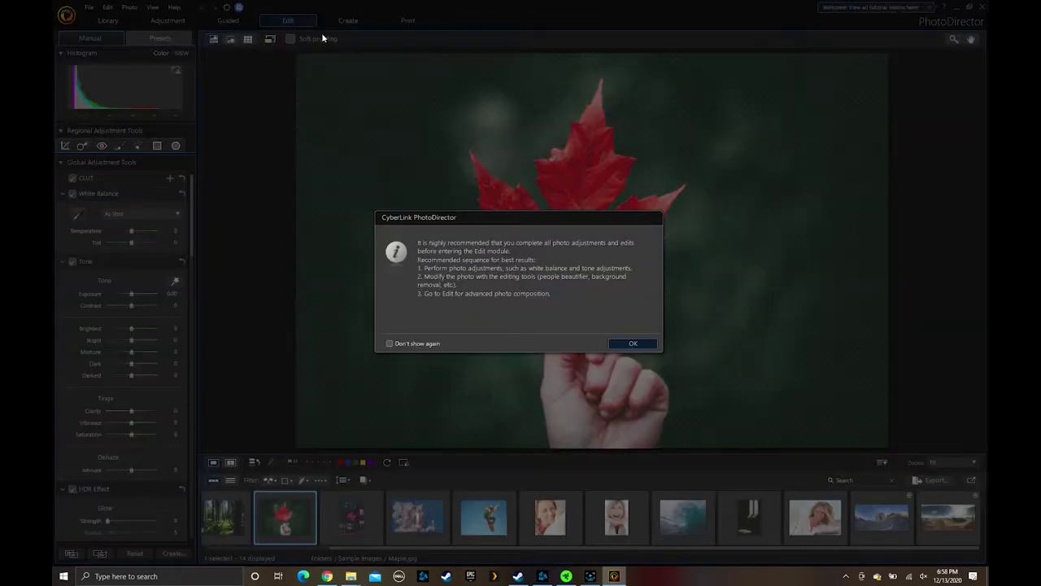
pyautogui.click(630, 344)
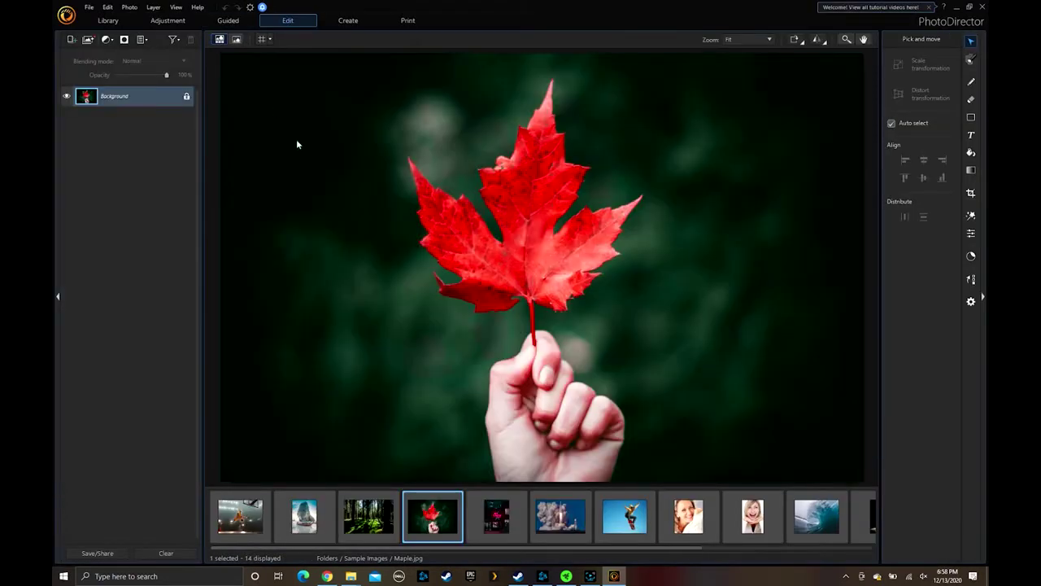
pyautogui.click(57, 297)
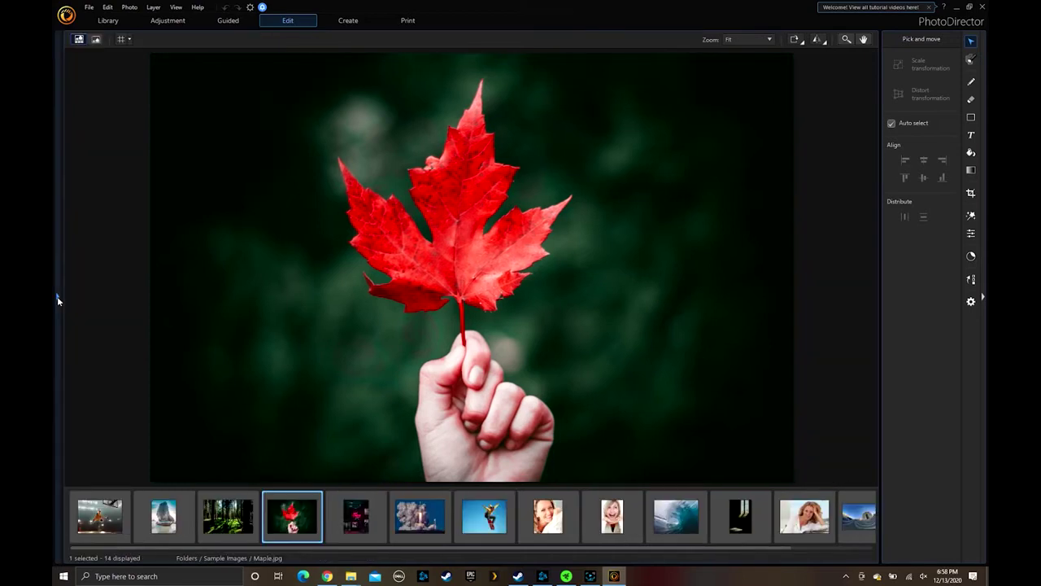
pyautogui.click(57, 297)
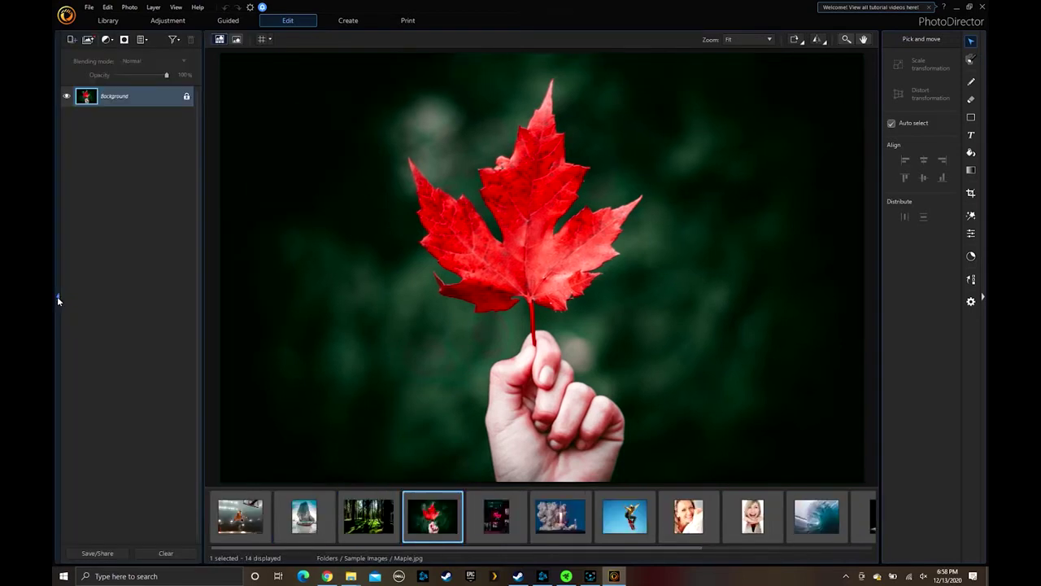
pyautogui.click(229, 21)
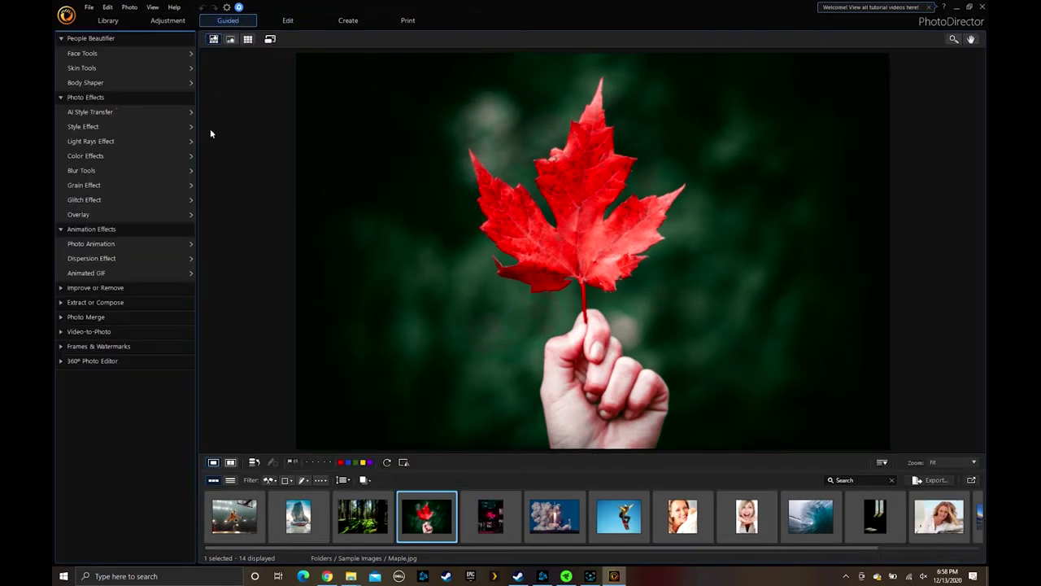
pyautogui.click(135, 112)
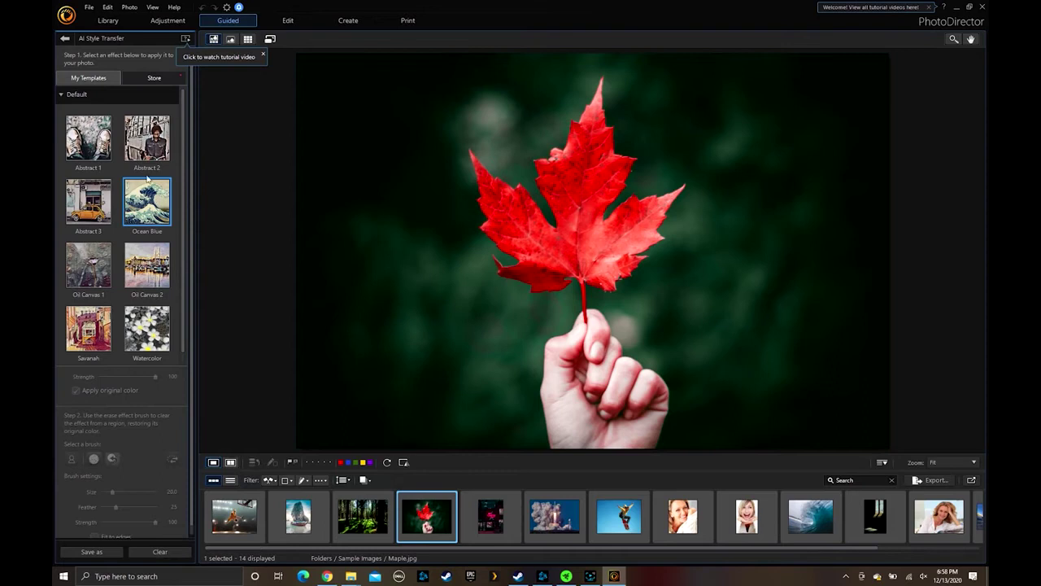
pyautogui.click(147, 139)
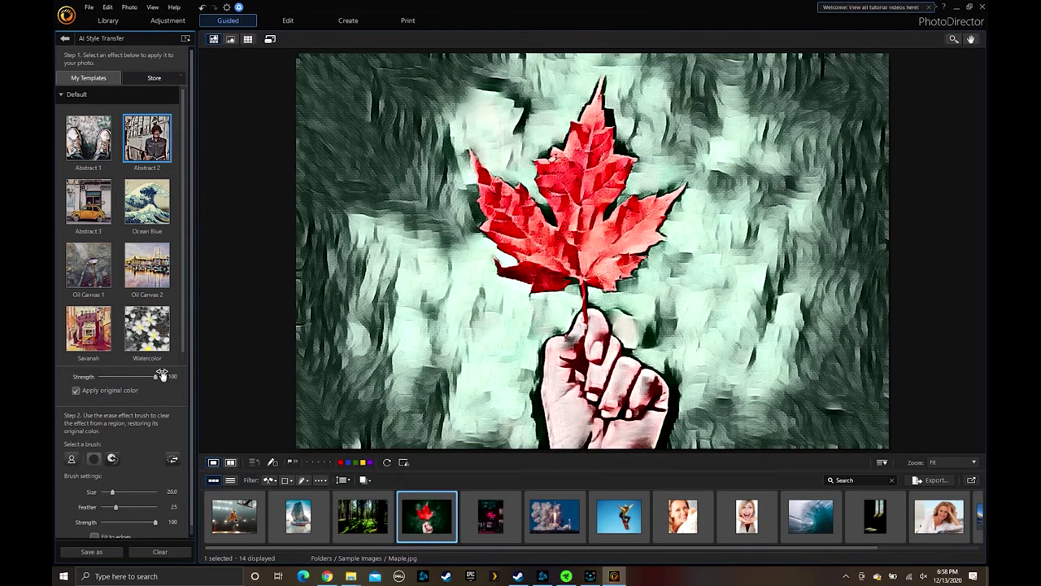
pyautogui.click(73, 459)
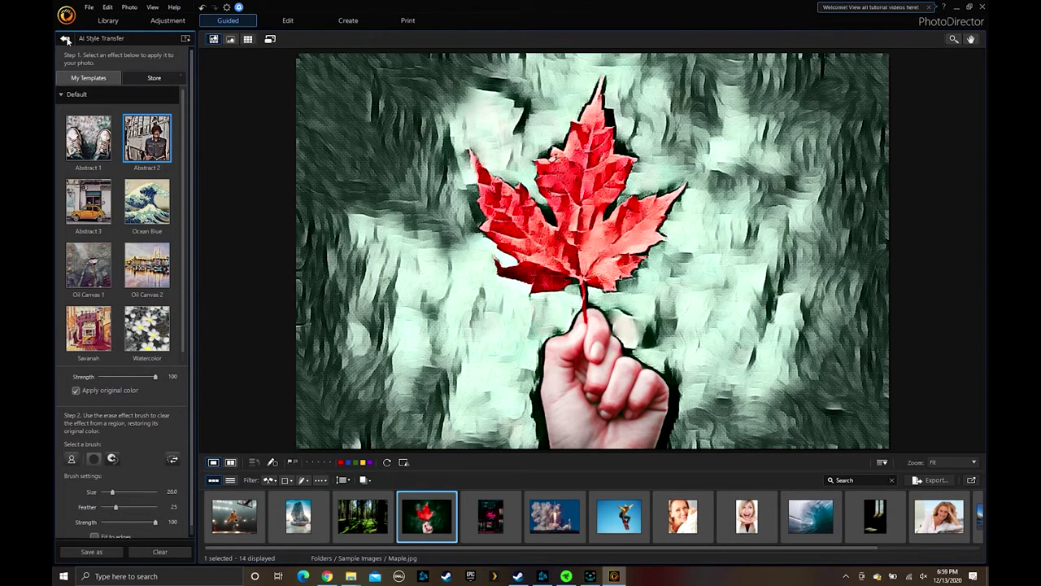
pyautogui.click(66, 39)
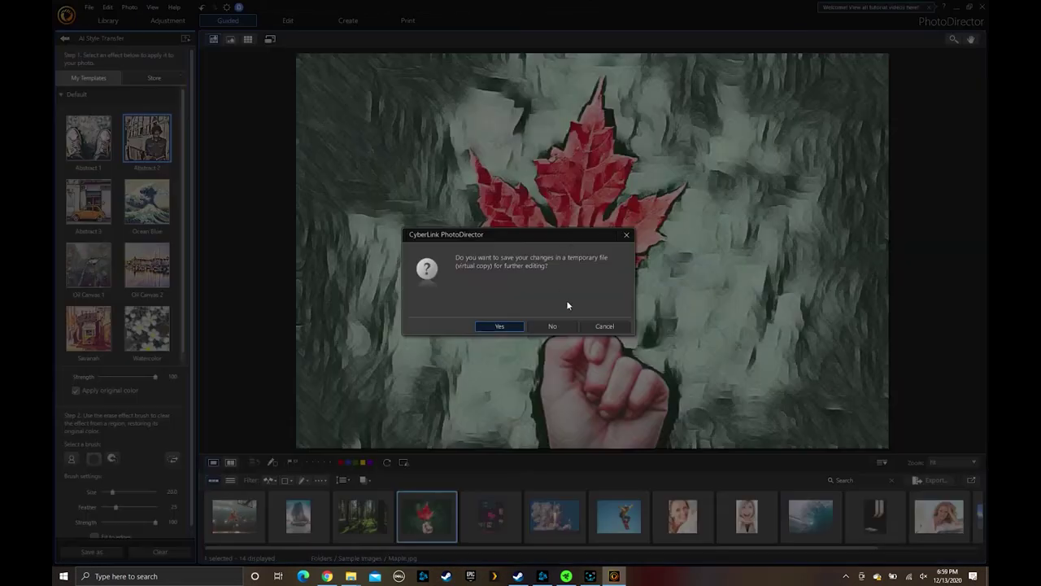
pyautogui.click(556, 328)
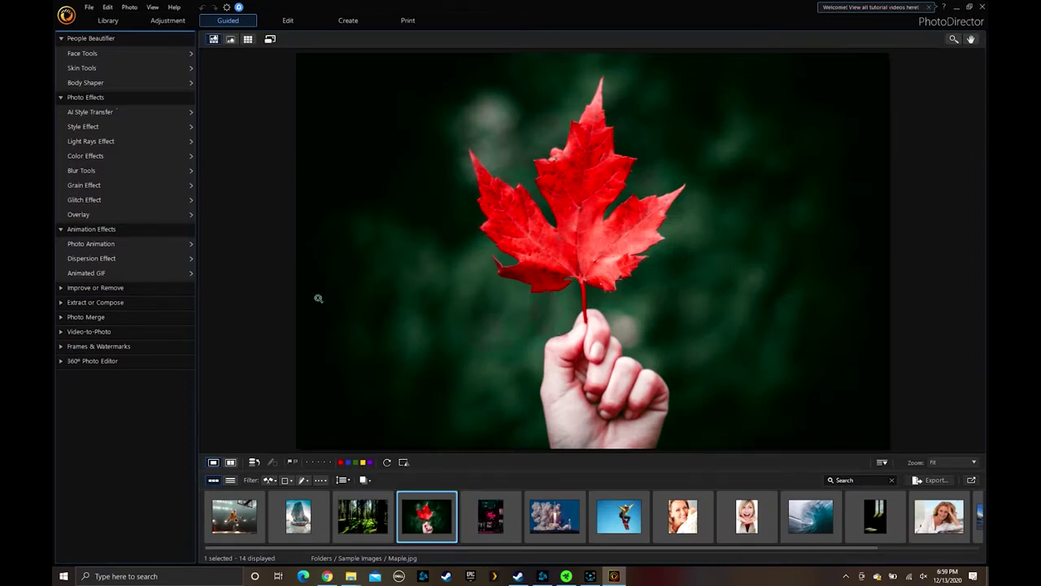
# Try cyan-red and purple-green glitch looks on the woman's portrait, then discard them.
pyautogui.click(112, 202)
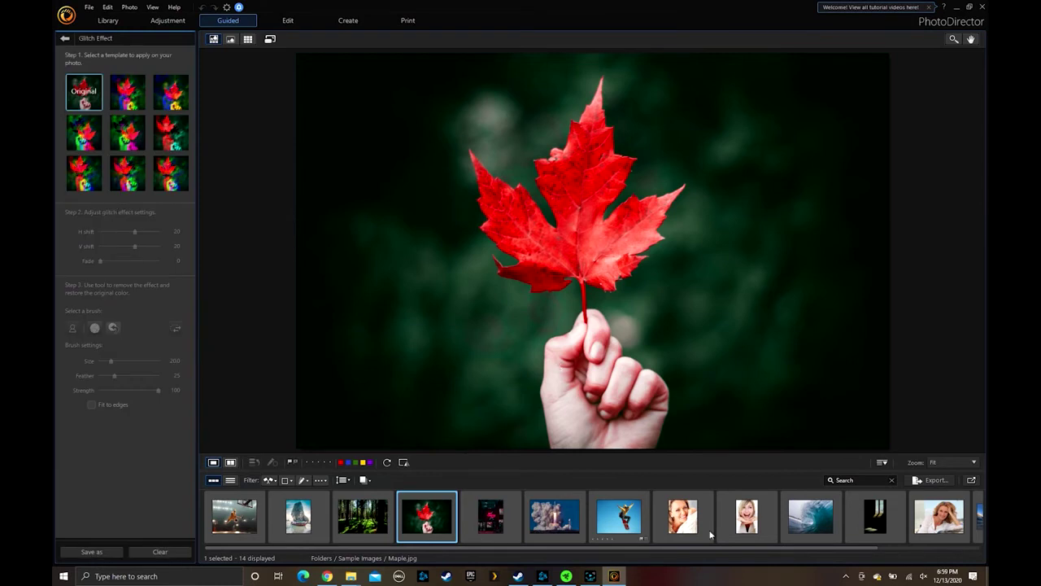
pyautogui.click(940, 516)
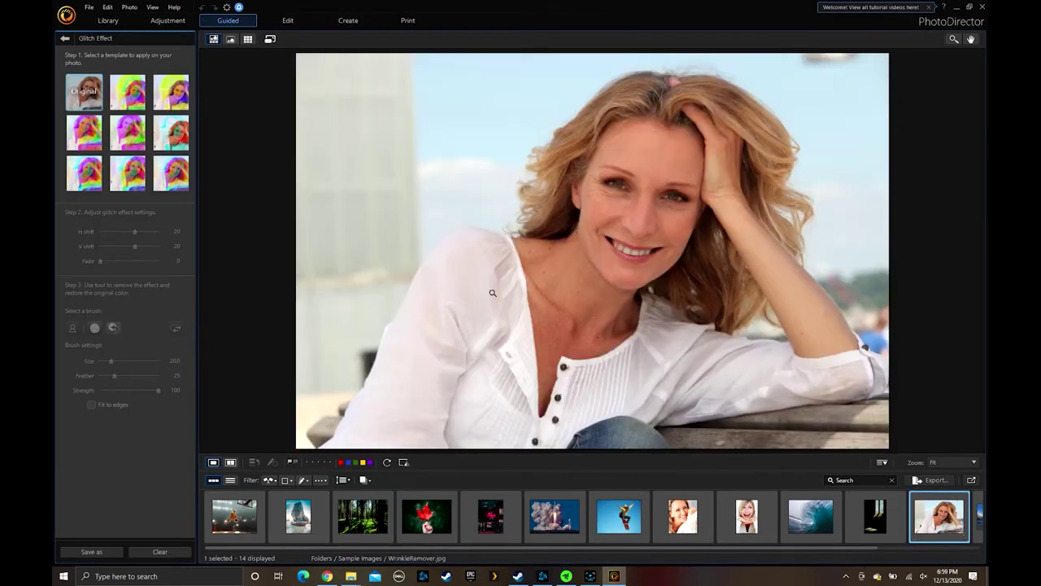
pyautogui.click(171, 132)
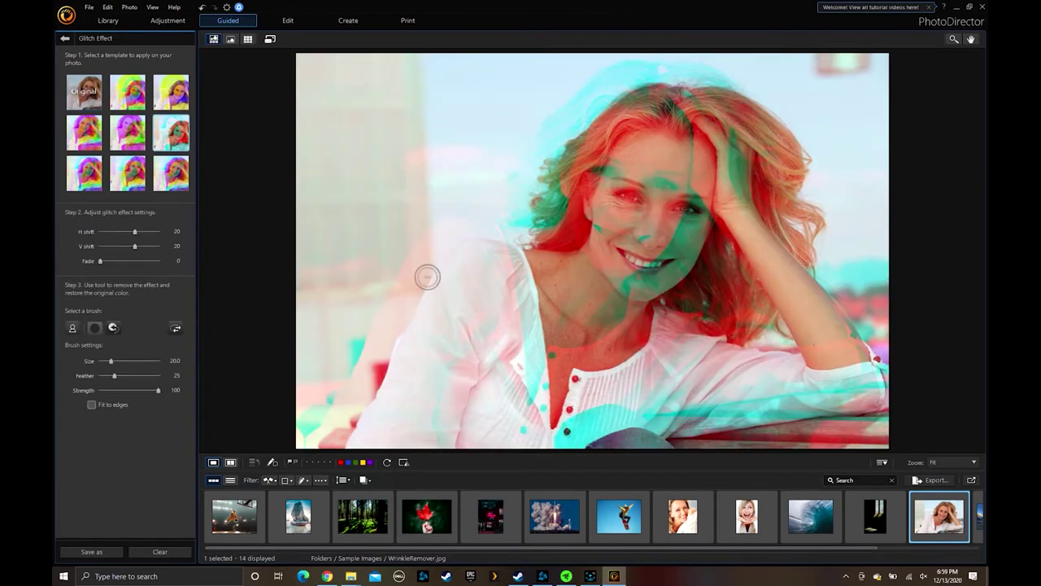
pyautogui.click(72, 329)
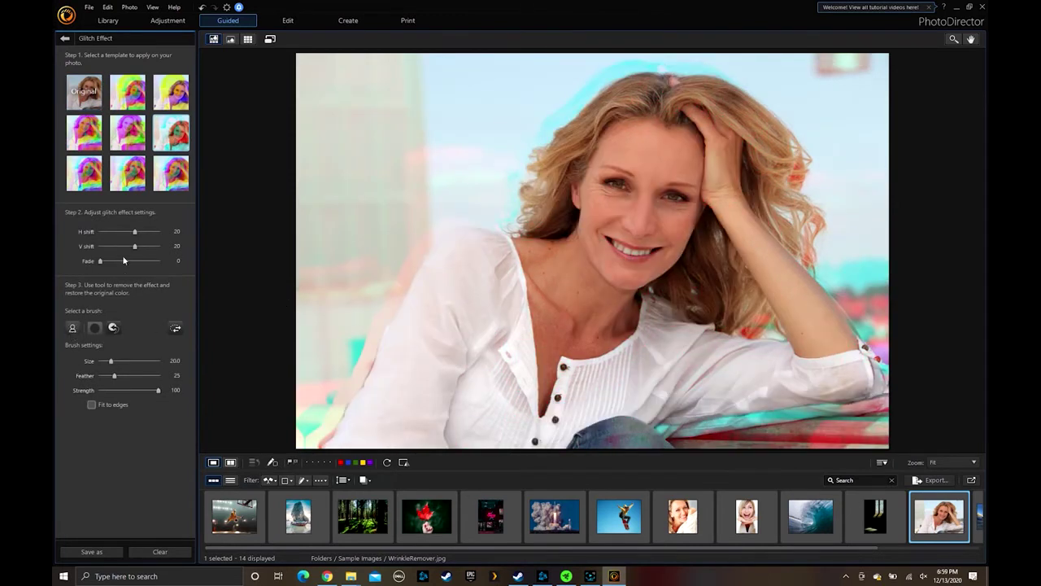
pyautogui.click(127, 131)
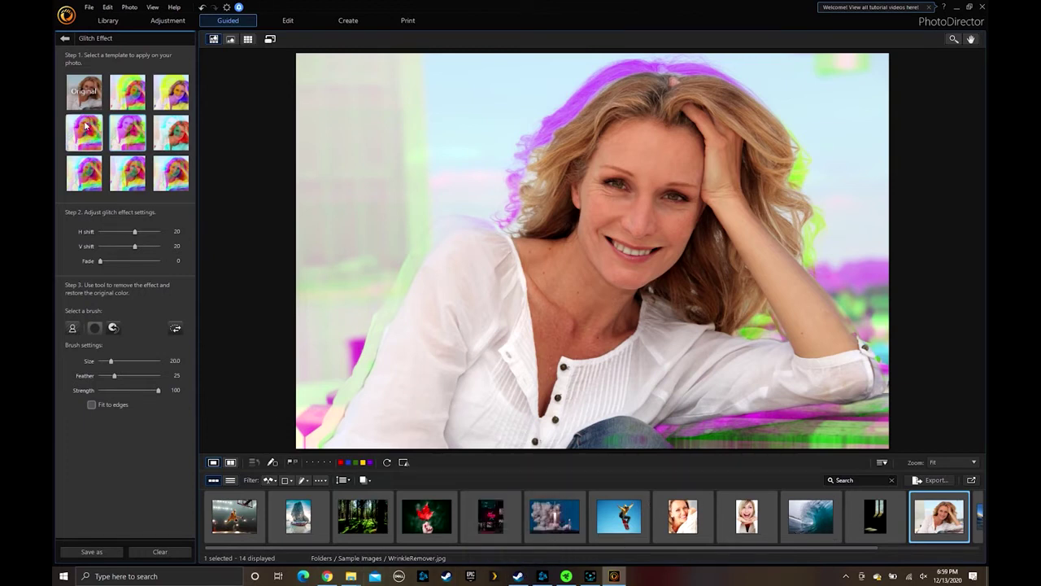
pyautogui.click(65, 38)
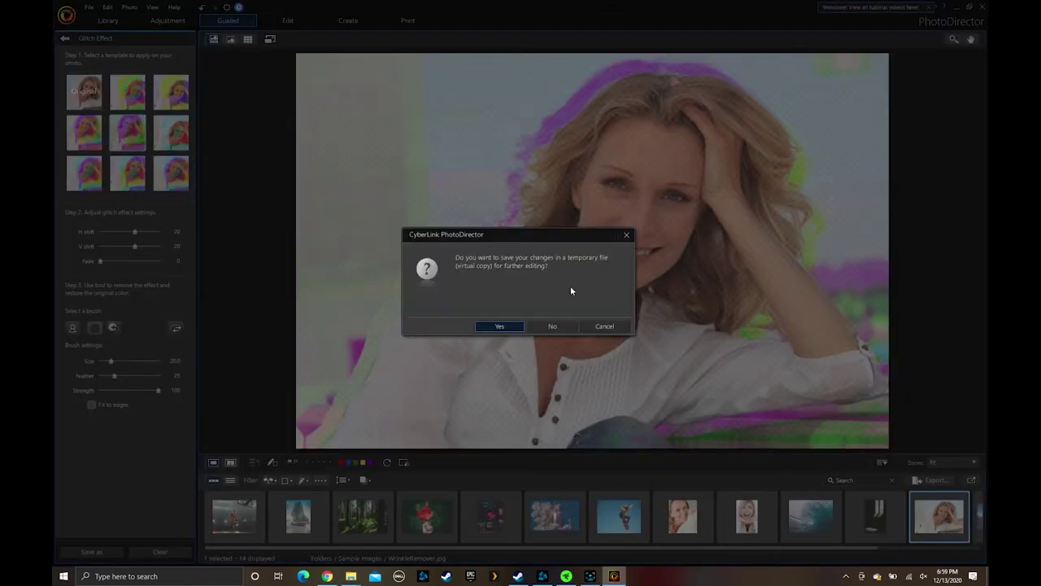
pyautogui.click(553, 325)
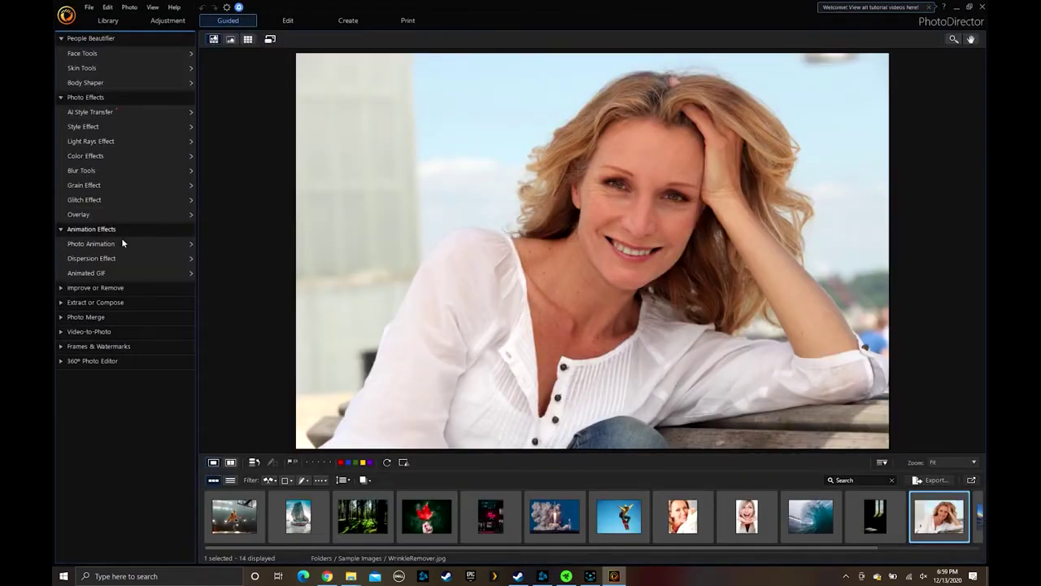
# Open Photo Animation on the rocket launch photo and draw three smoke motion arrows.
pyautogui.click(91, 243)
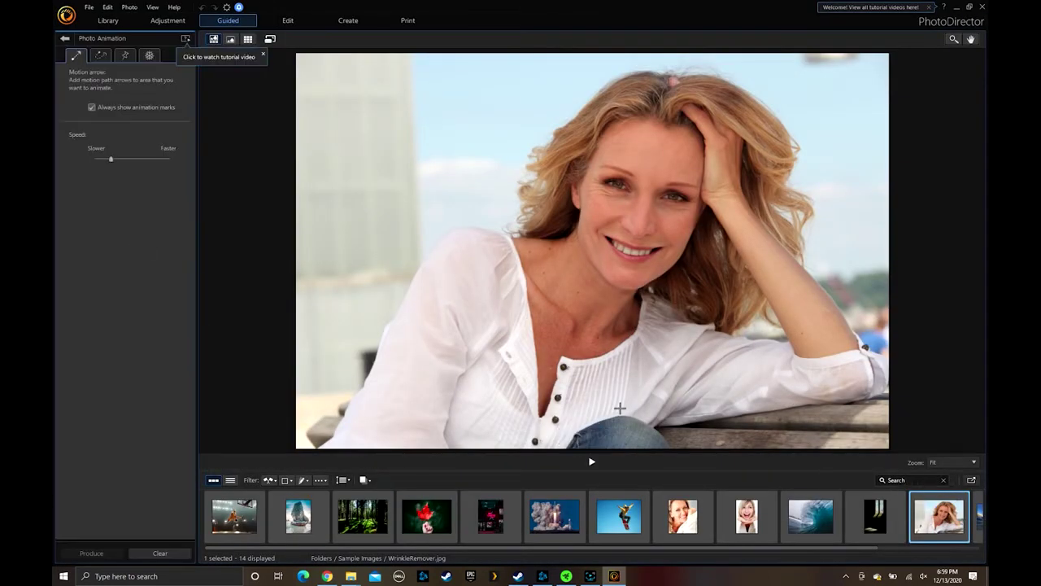
pyautogui.click(555, 516)
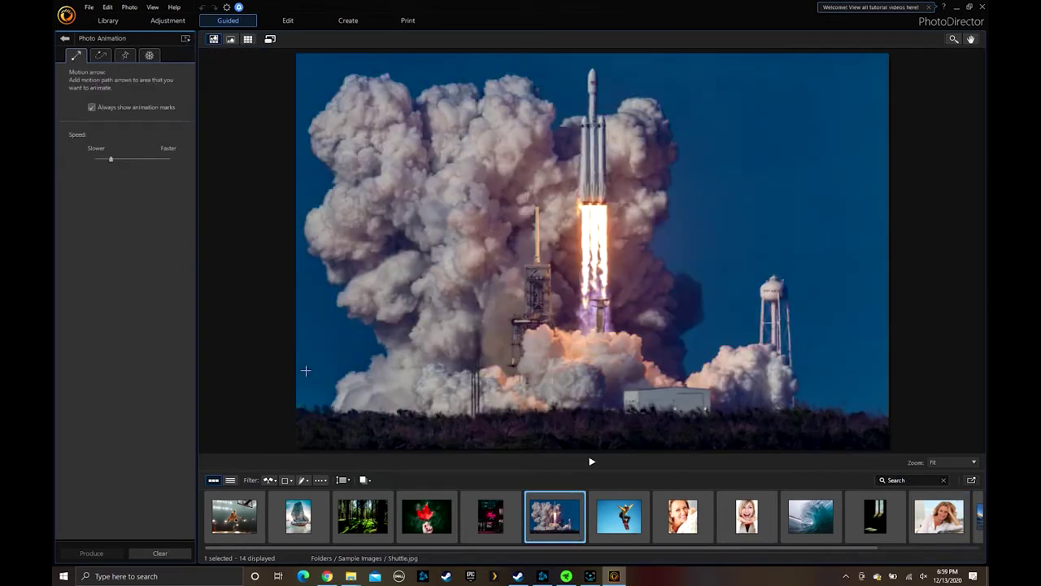
pyautogui.moveTo(328, 385); pyautogui.dragTo(316, 367)
pyautogui.moveTo(705, 351); pyautogui.dragTo(717, 339)
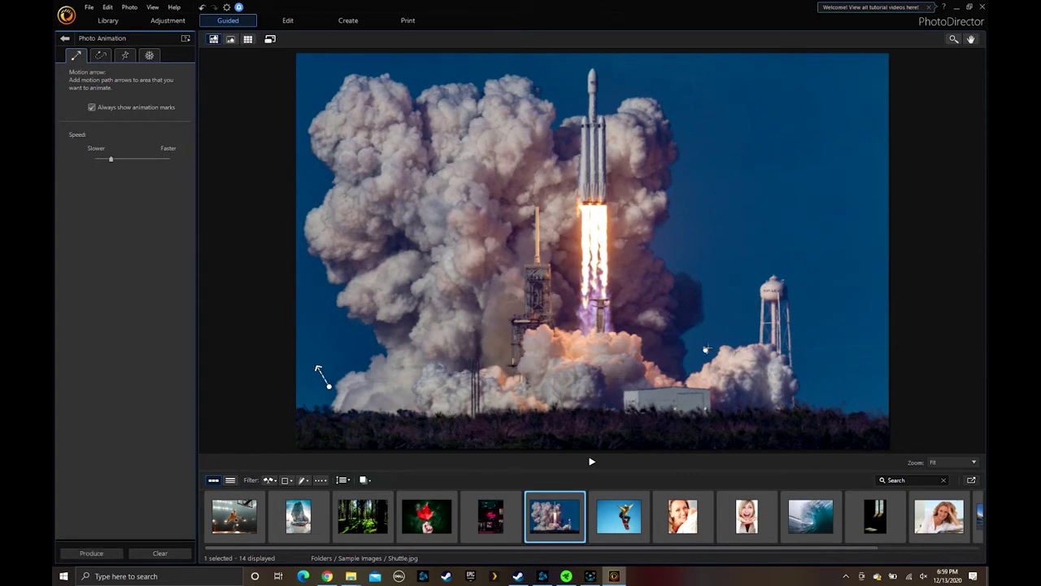
pyautogui.moveTo(811, 392); pyautogui.dragTo(841, 378)
# Add three still anchor points beside the smoke arrows and play the preview.
pyautogui.click(124, 56)
pyautogui.click(340, 354)
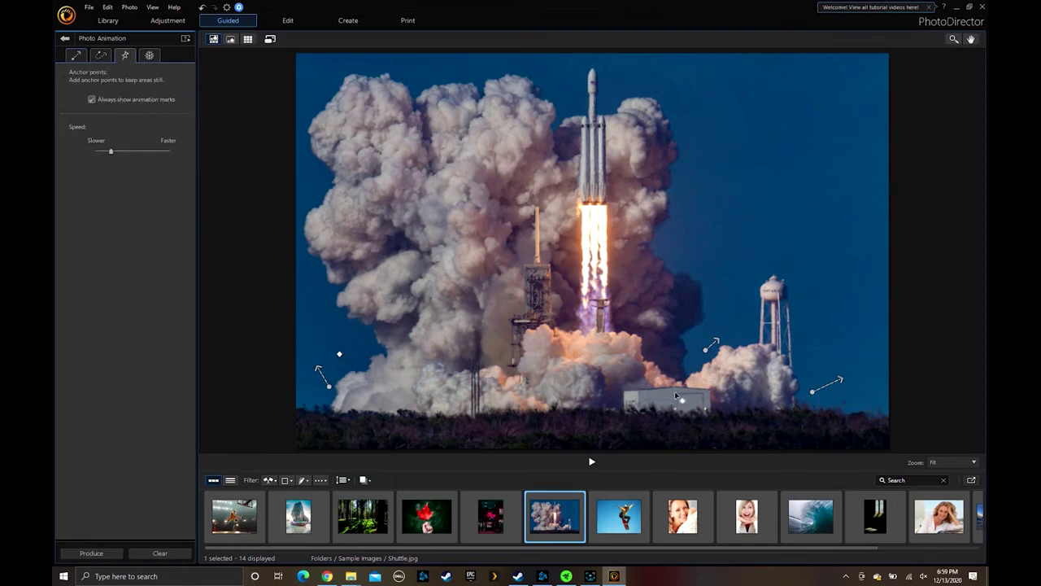
pyautogui.click(729, 337)
pyautogui.click(855, 378)
pyautogui.click(592, 462)
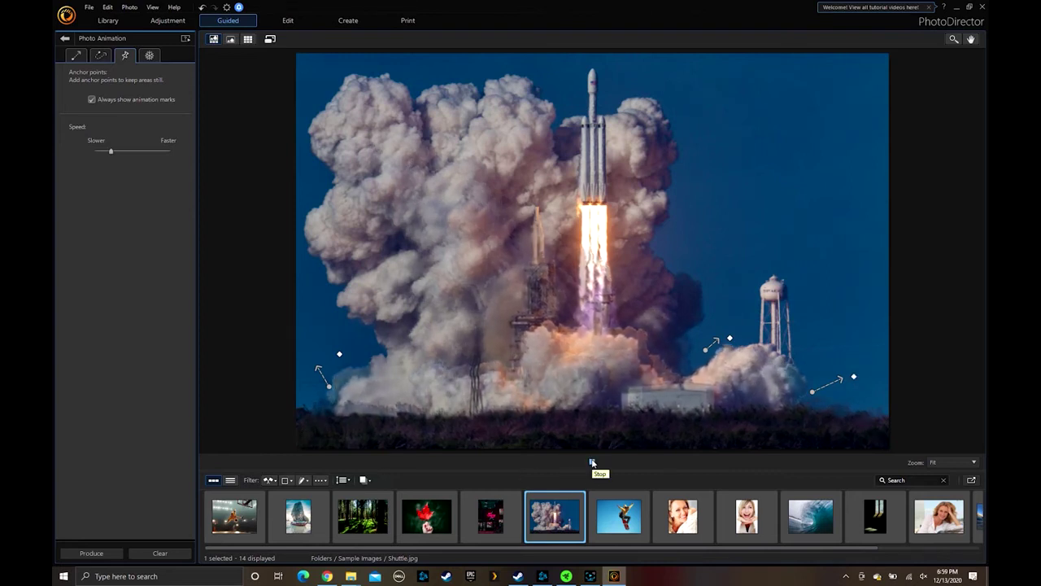